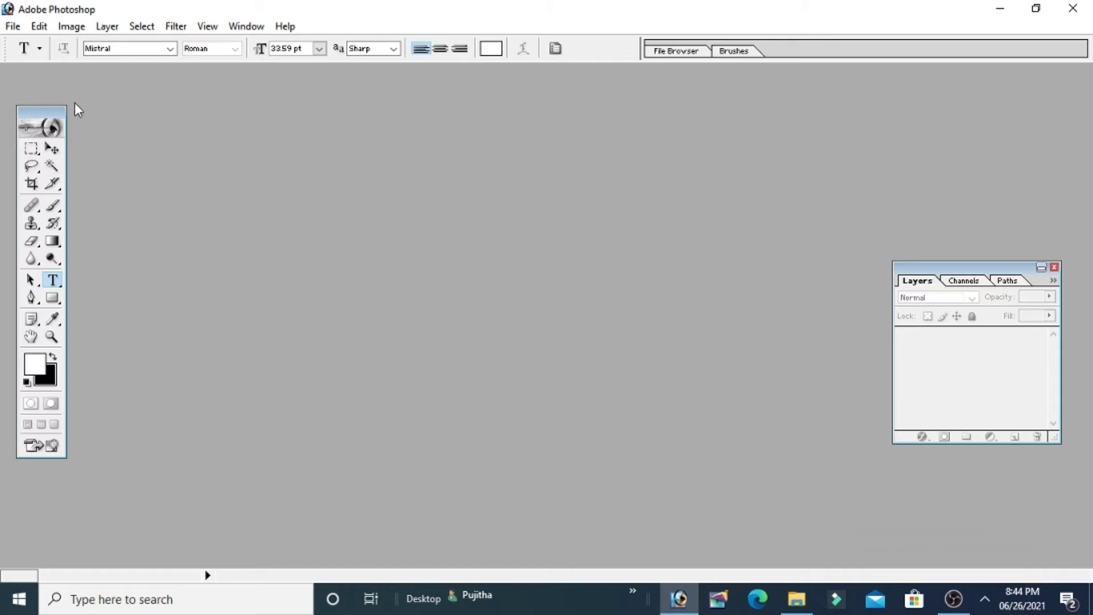
- Shift the toolbox palette around the workspace, then return it to the left side
{"action": "left_click_drag", "start_coordinate": [52, 116], "coordinate": [381, 169]}
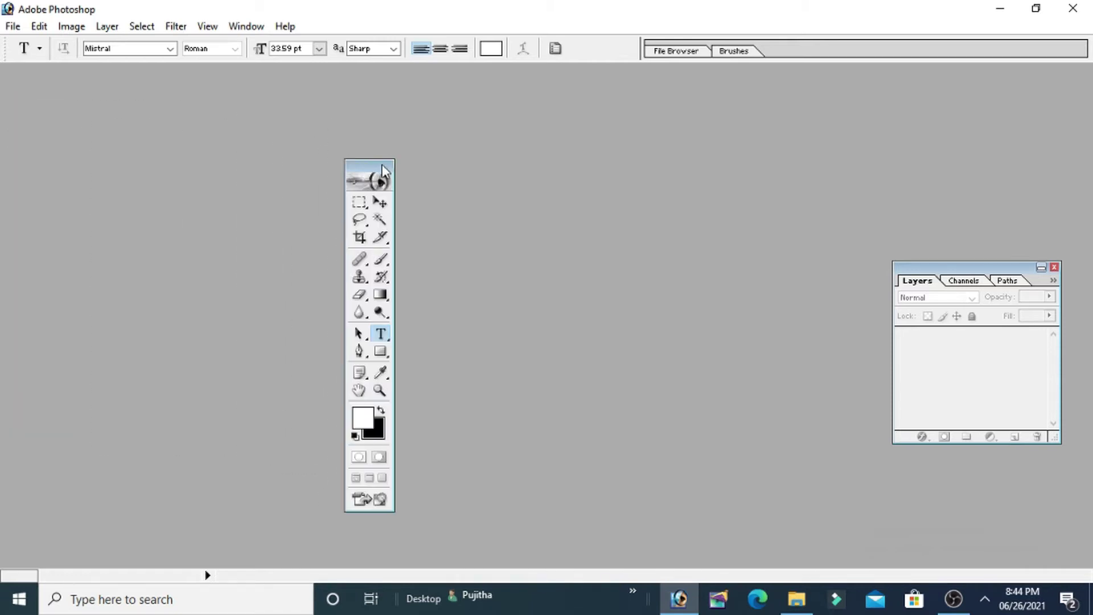
{"action": "left_click_drag", "start_coordinate": [236, 163], "coordinate": [246, 161]}
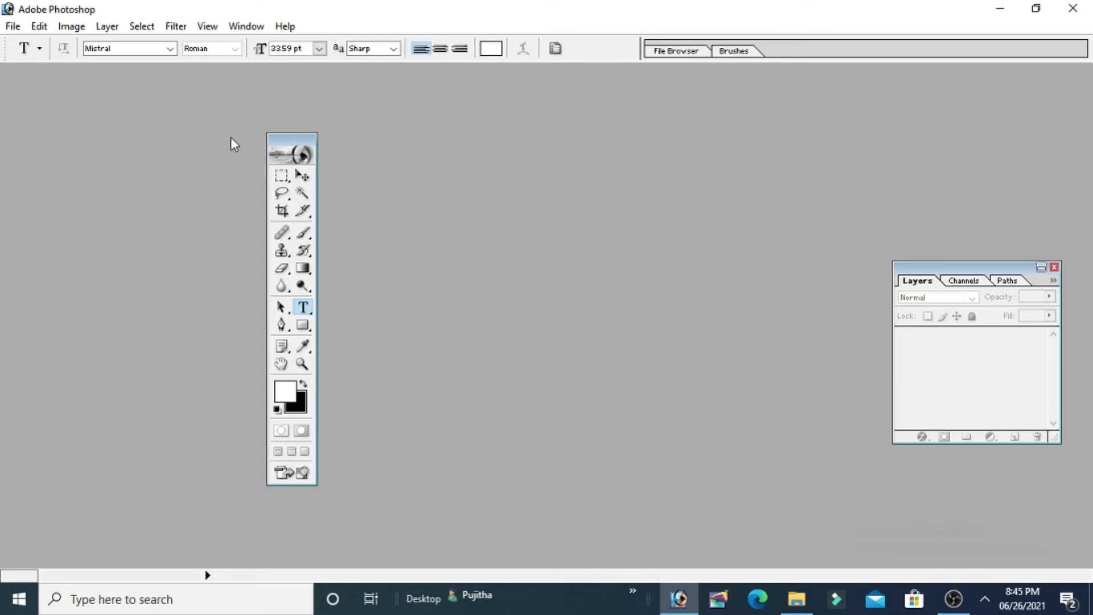
{"action": "left_click_drag", "start_coordinate": [311, 144], "coordinate": [375, 144]}
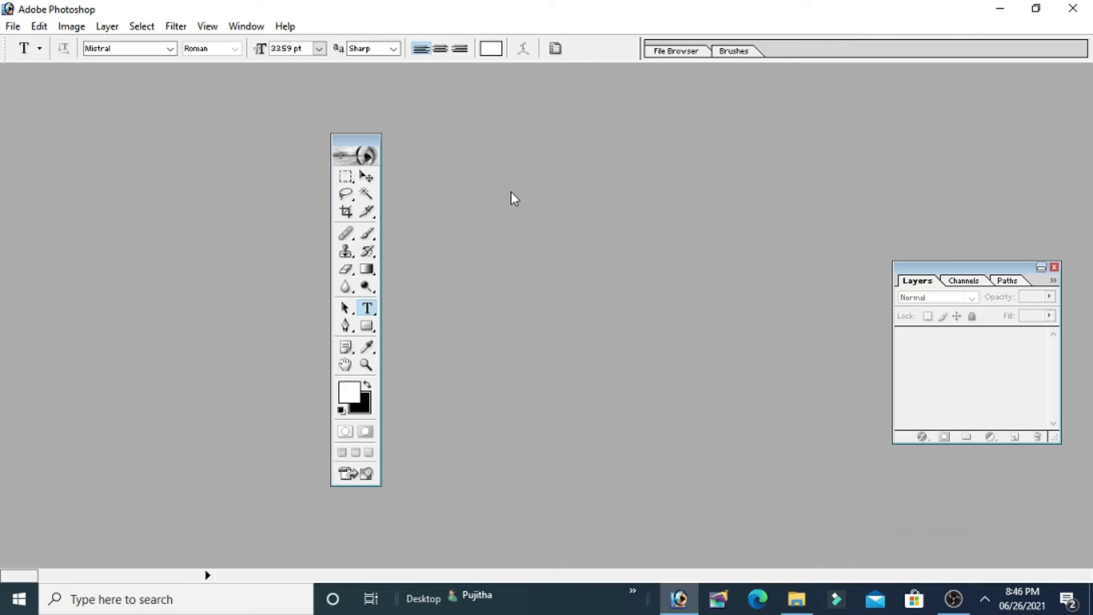
{"action": "left_click_drag", "start_coordinate": [337, 141], "coordinate": [59, 126]}
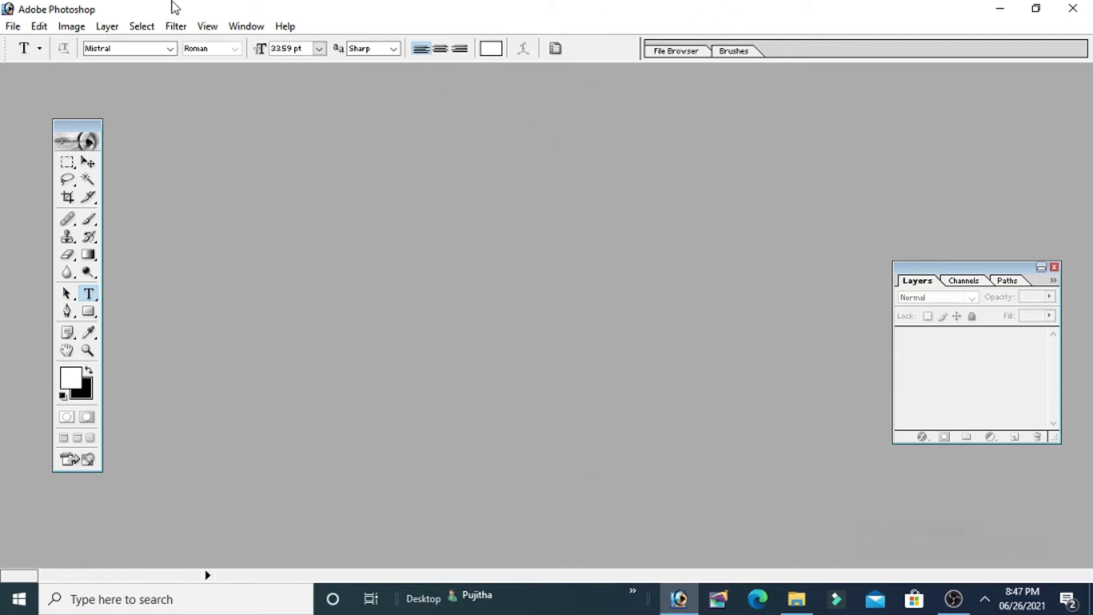
- Start a new document and name it babu
{"action": "left_click", "coordinate": [14, 27]}
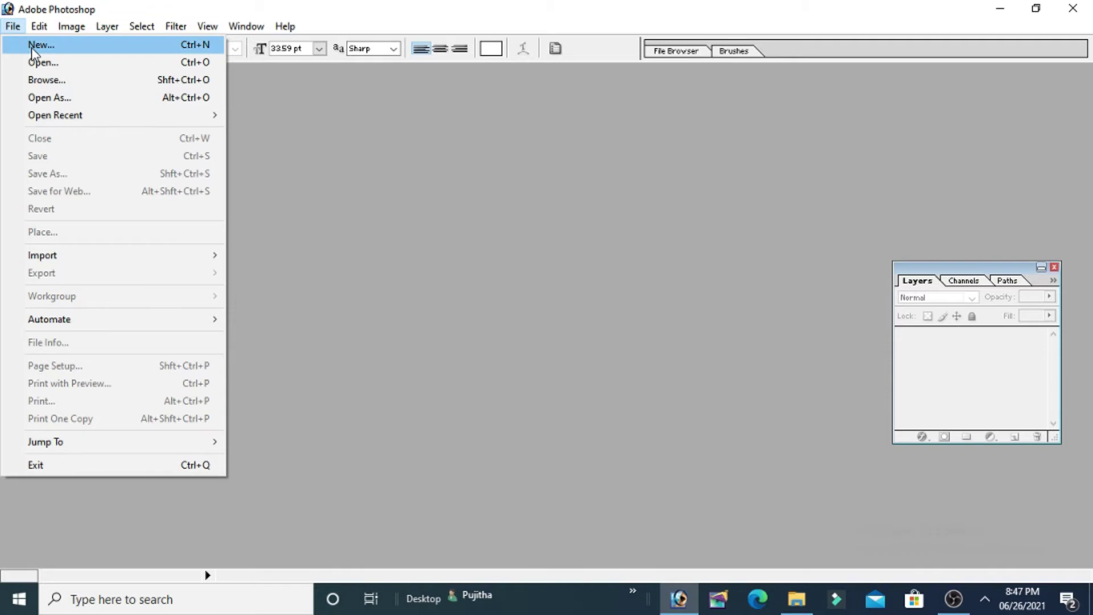
{"action": "left_click", "coordinate": [32, 47]}
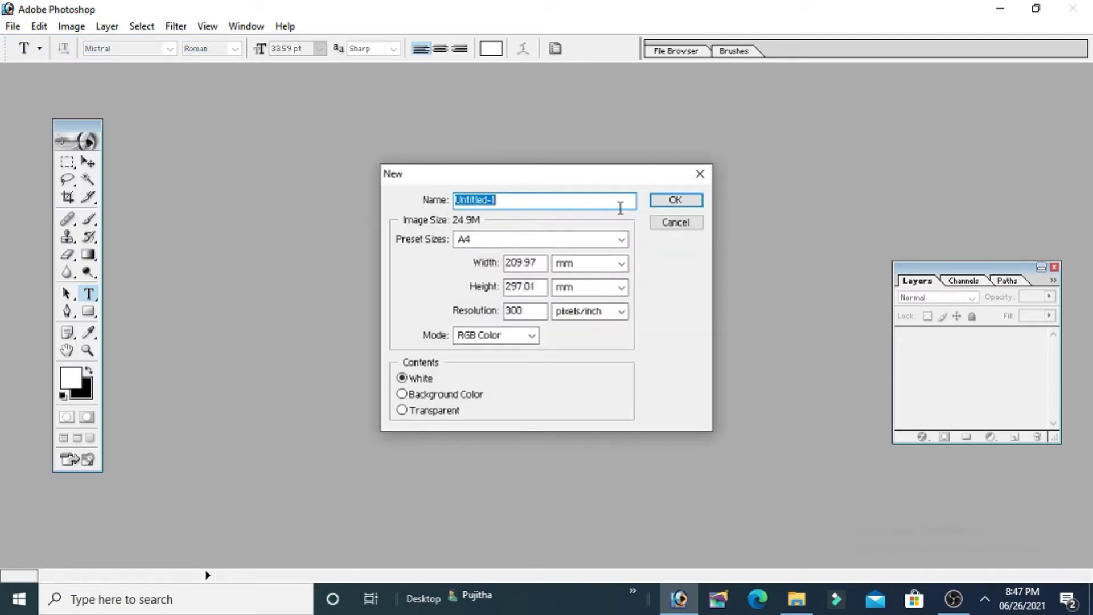
{"action": "left_click_drag", "start_coordinate": [501, 200], "coordinate": [450, 204]}
{"action": "type", "text": "babu"}
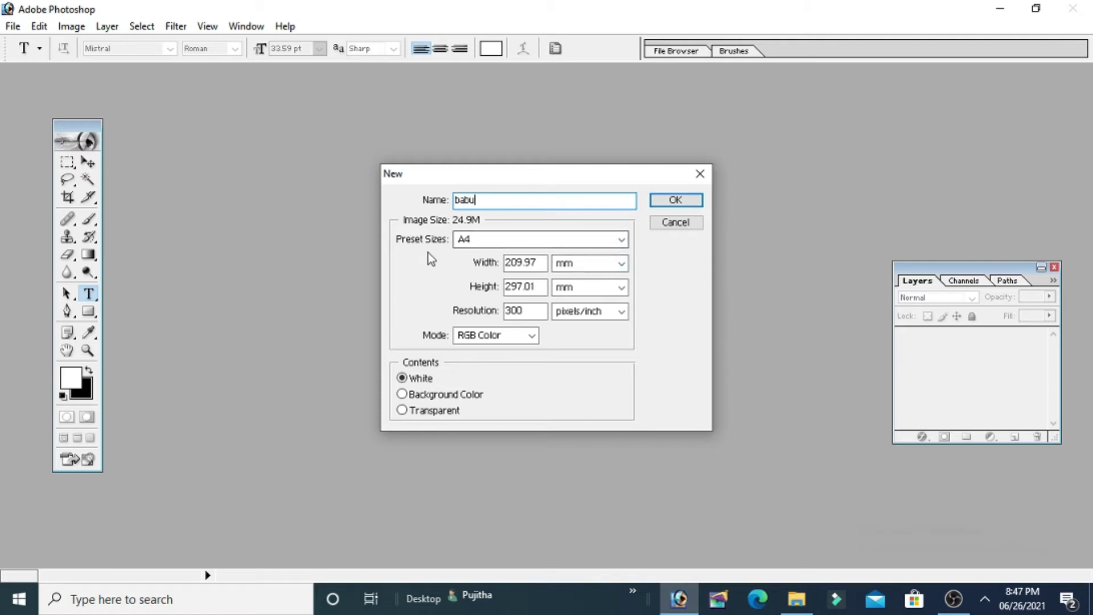
- Choose the A4 preset size (210 × 297 mm, 300 pixels/inch)
{"action": "left_click", "coordinate": [472, 240]}
{"action": "left_click", "coordinate": [621, 240]}
{"action": "left_click_drag", "start_coordinate": [622, 229], "coordinate": [640, 245]}
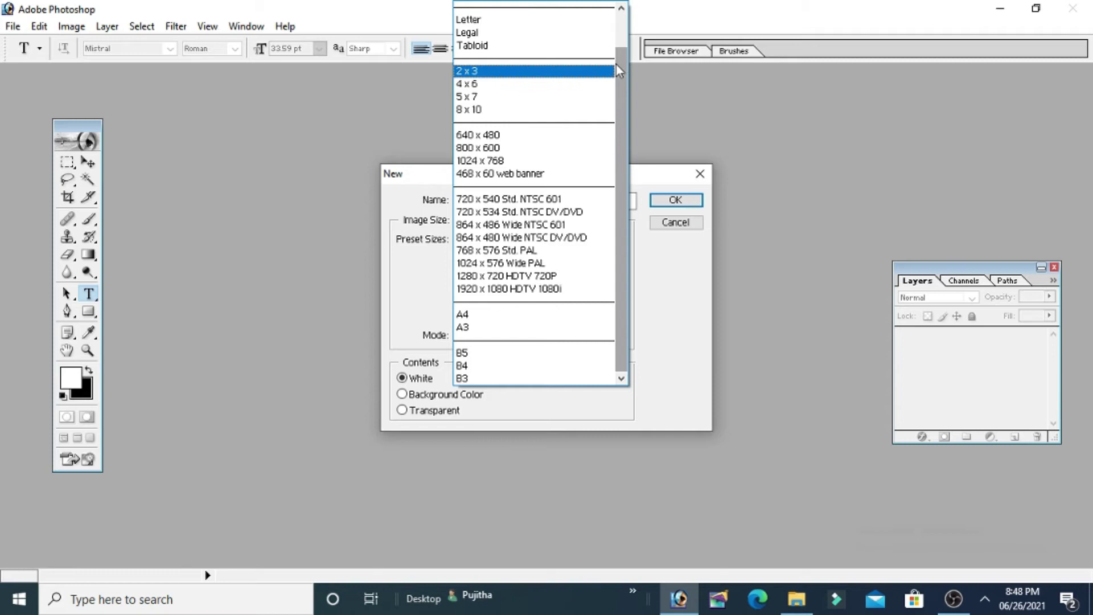
{"action": "mouse_move", "coordinate": [625, 66]}
{"action": "left_mouse_down"}
{"action": "mouse_move", "coordinate": [627, 29]}
{"action": "mouse_move", "coordinate": [626, 81]}
{"action": "mouse_move", "coordinate": [620, 31]}
{"action": "left_mouse_up"}
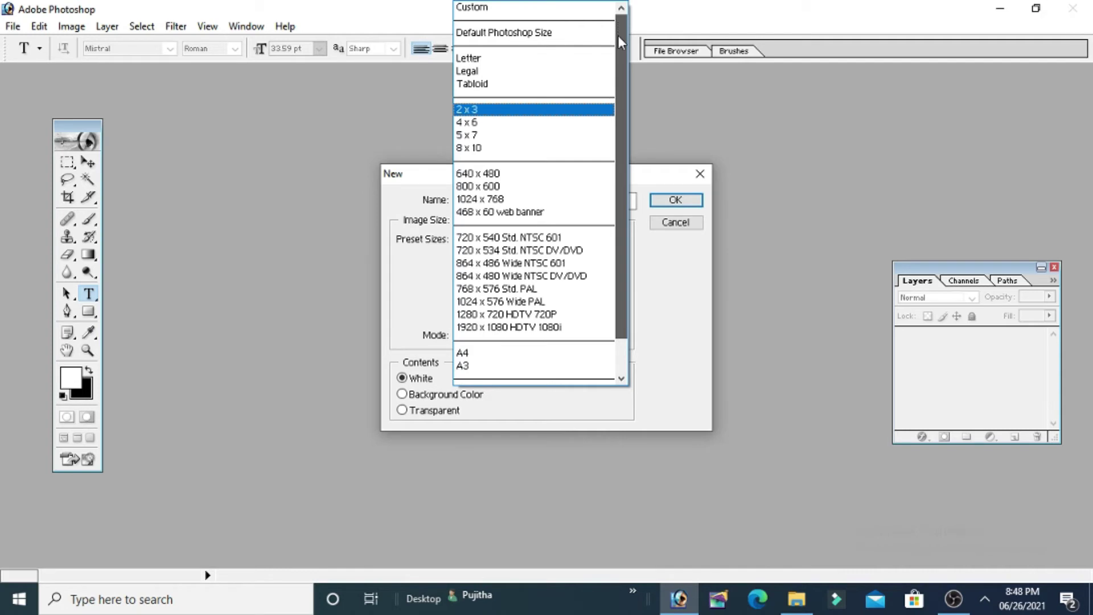
{"action": "left_click_drag", "start_coordinate": [621, 41], "coordinate": [637, 157]}
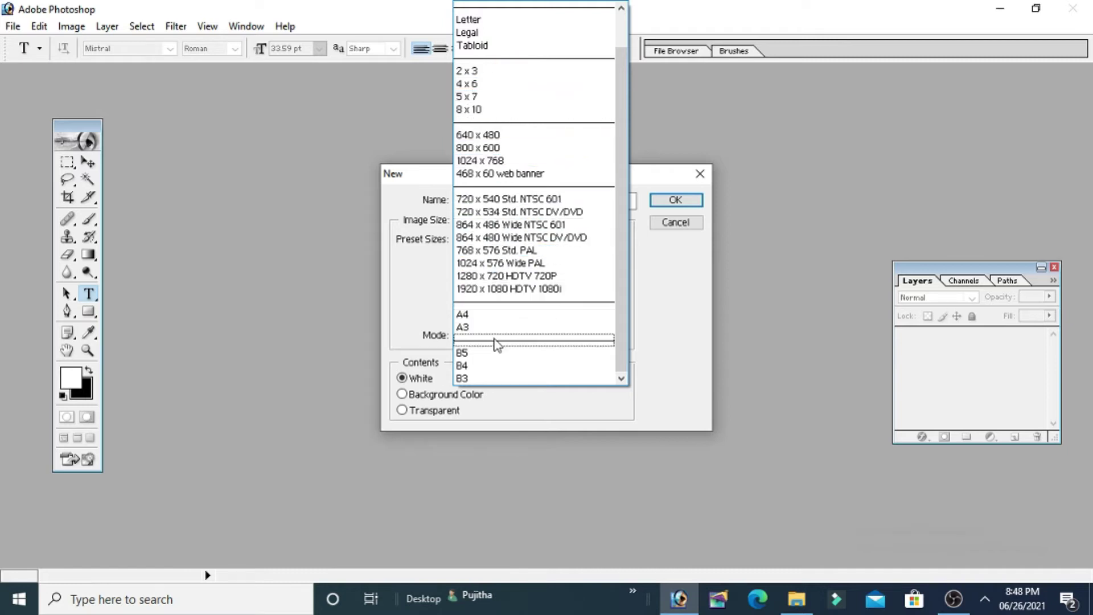
{"action": "left_click", "coordinate": [664, 95]}
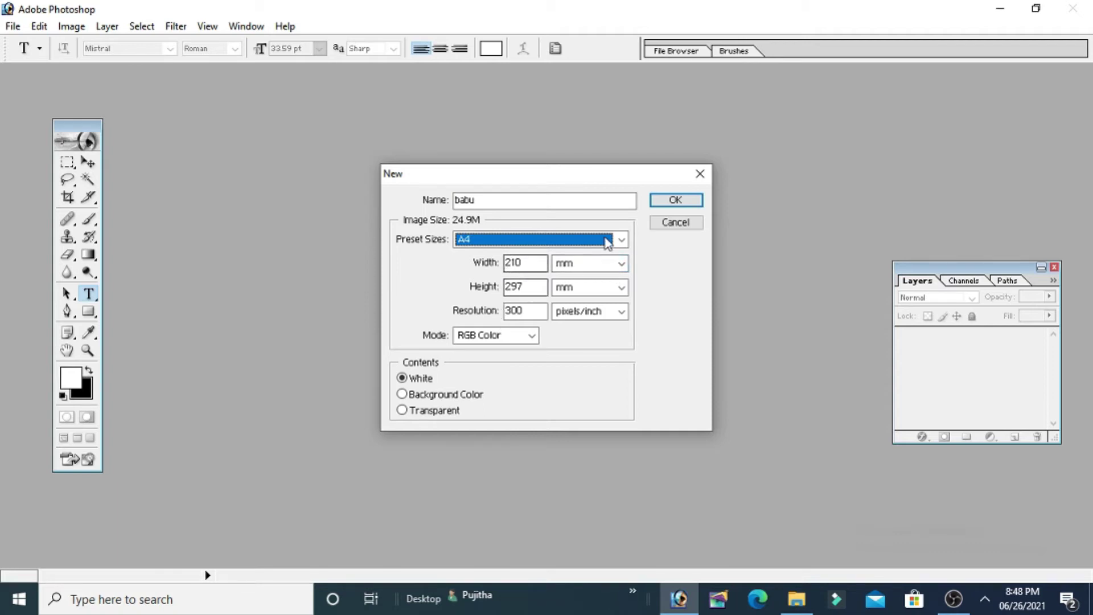
{"action": "left_click", "coordinate": [622, 241]}
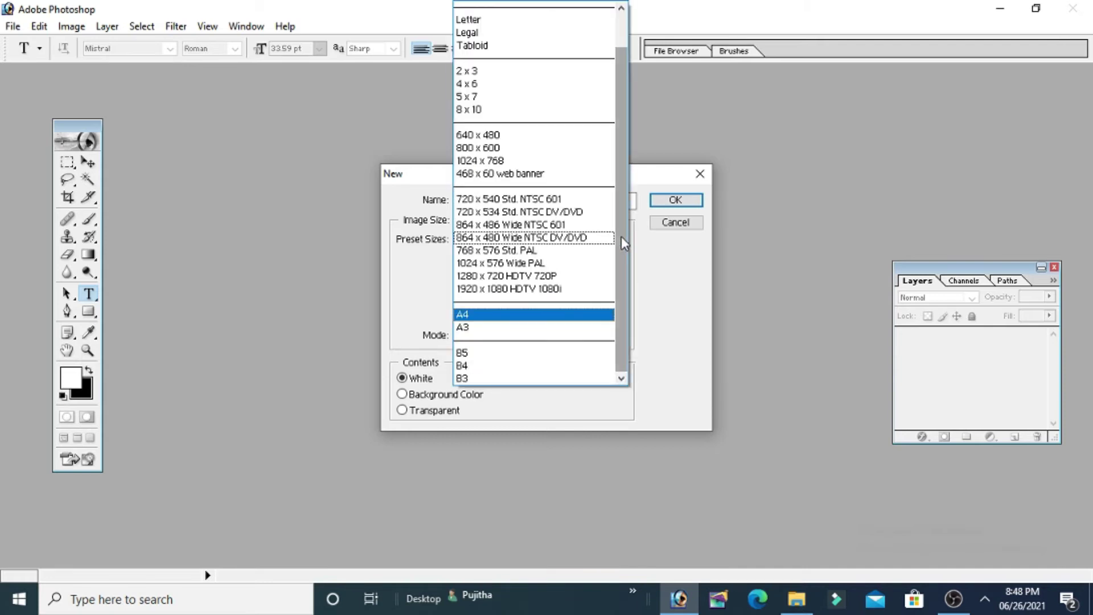
{"action": "left_click", "coordinate": [505, 316]}
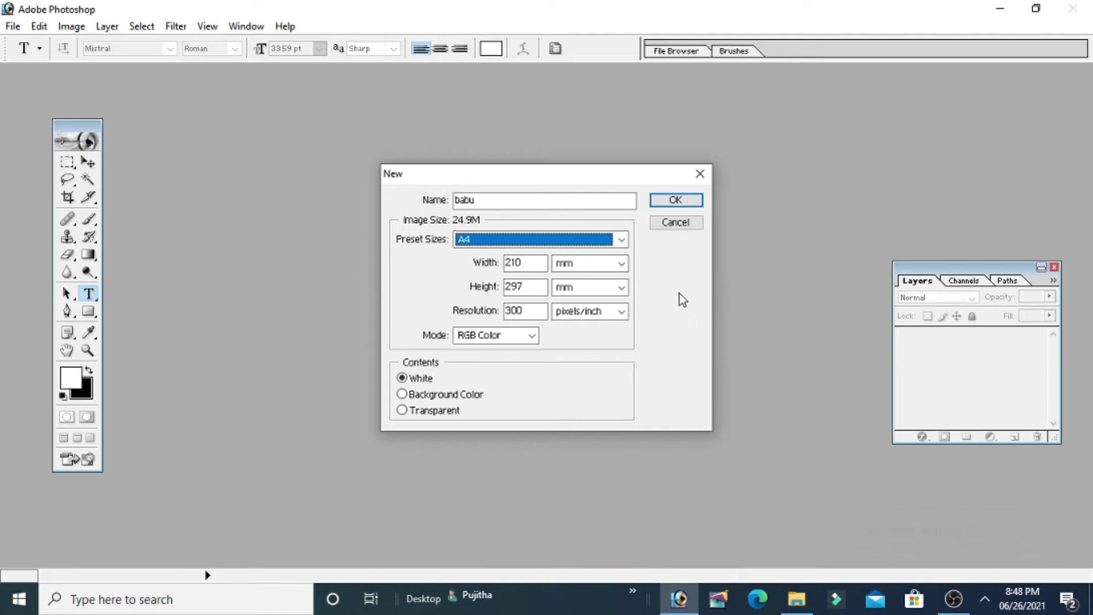
- Set the width and height units to inches (8.268 × 11.693)
{"action": "left_click", "coordinate": [623, 265]}
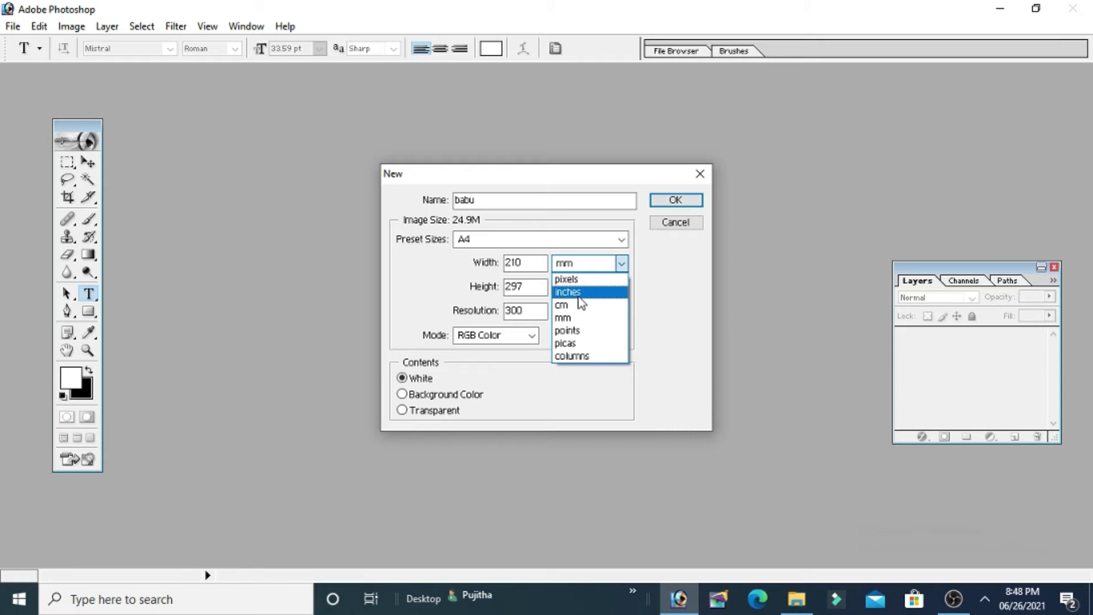
{"action": "left_click", "coordinate": [578, 293]}
{"action": "left_click", "coordinate": [621, 287]}
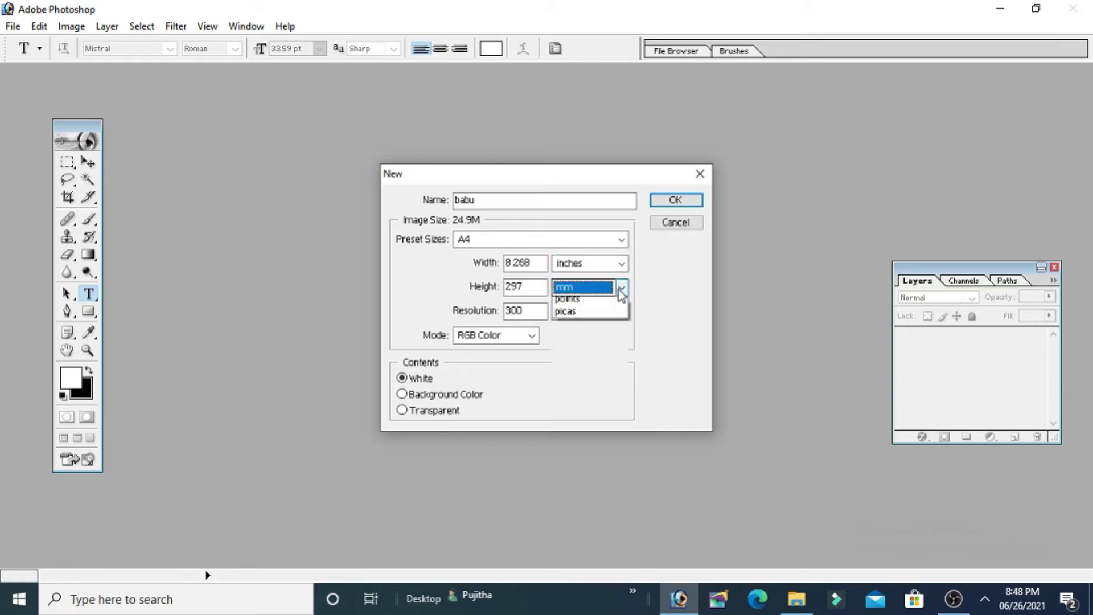
{"action": "left_click", "coordinate": [579, 317]}
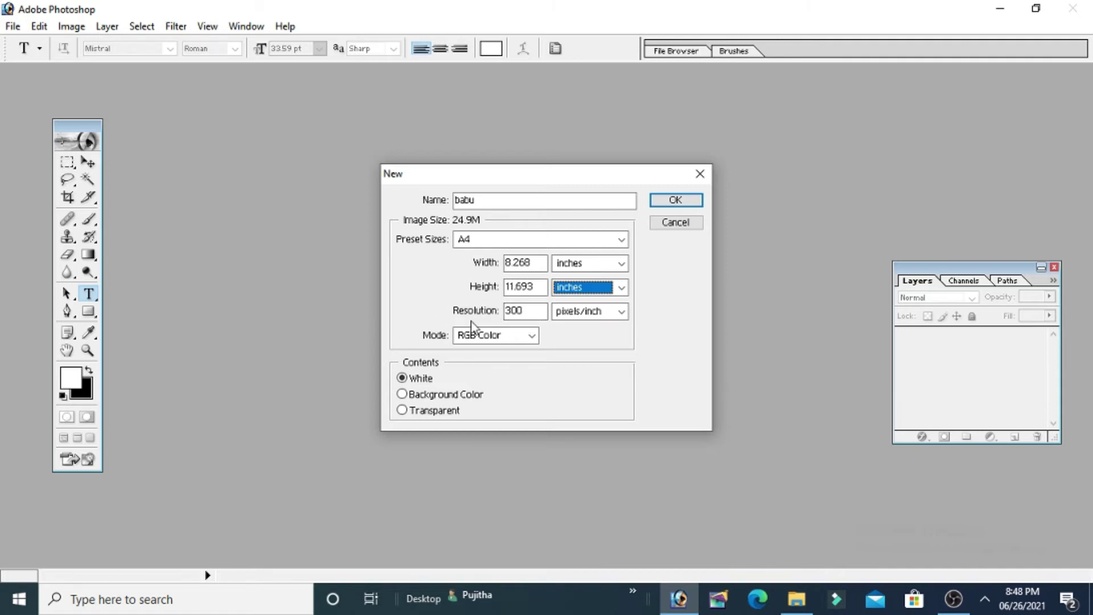
- Keep RGB Color mode and White contents, and create the babu document
{"action": "left_click", "coordinate": [532, 336]}
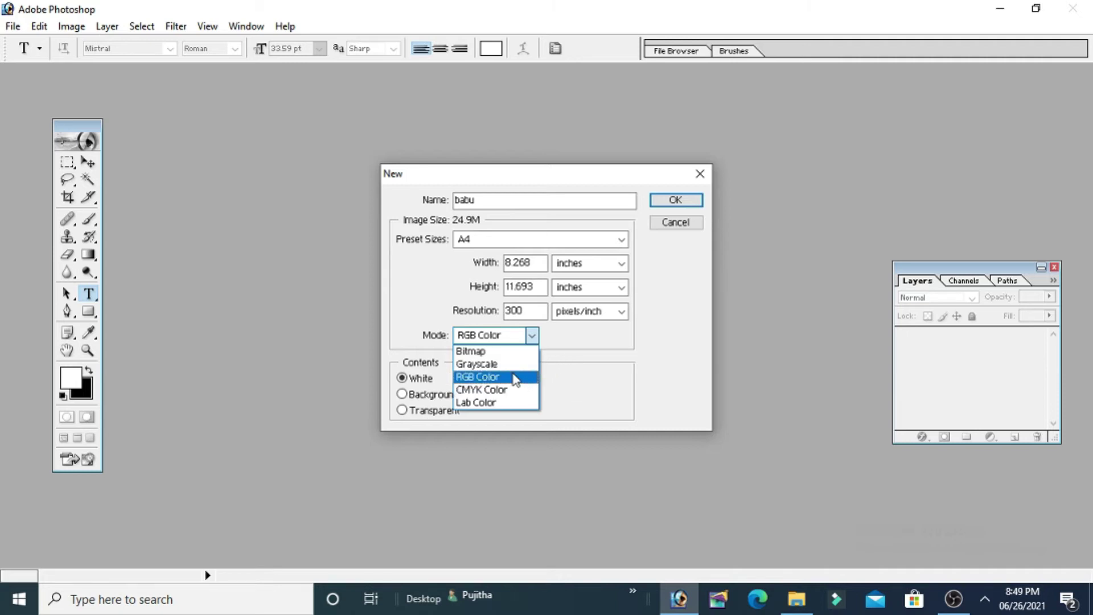
{"action": "left_click", "coordinate": [515, 378]}
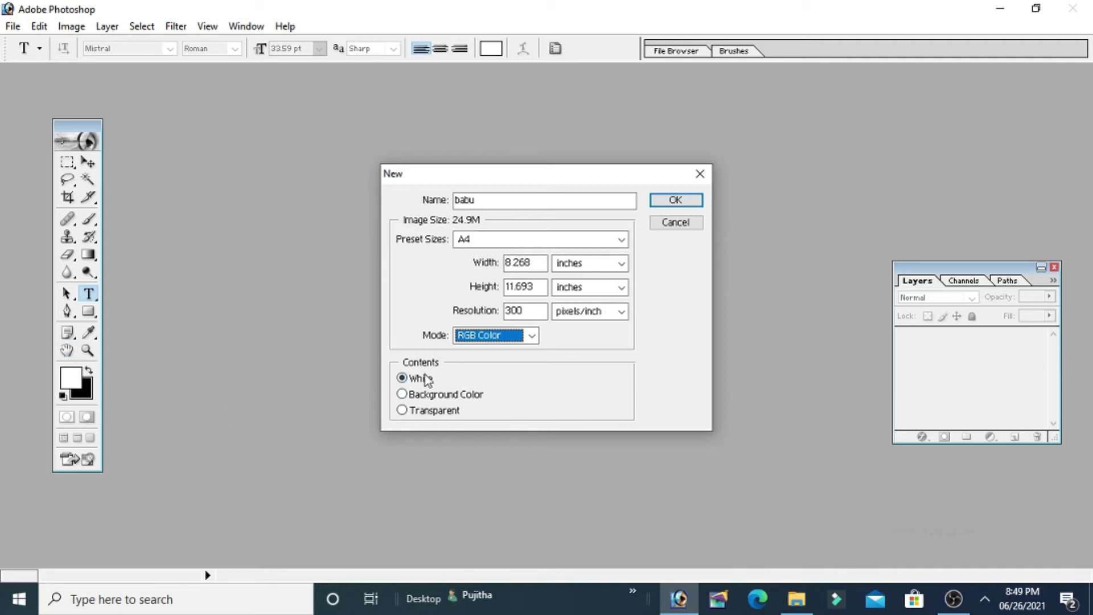
{"action": "left_click", "coordinate": [402, 379]}
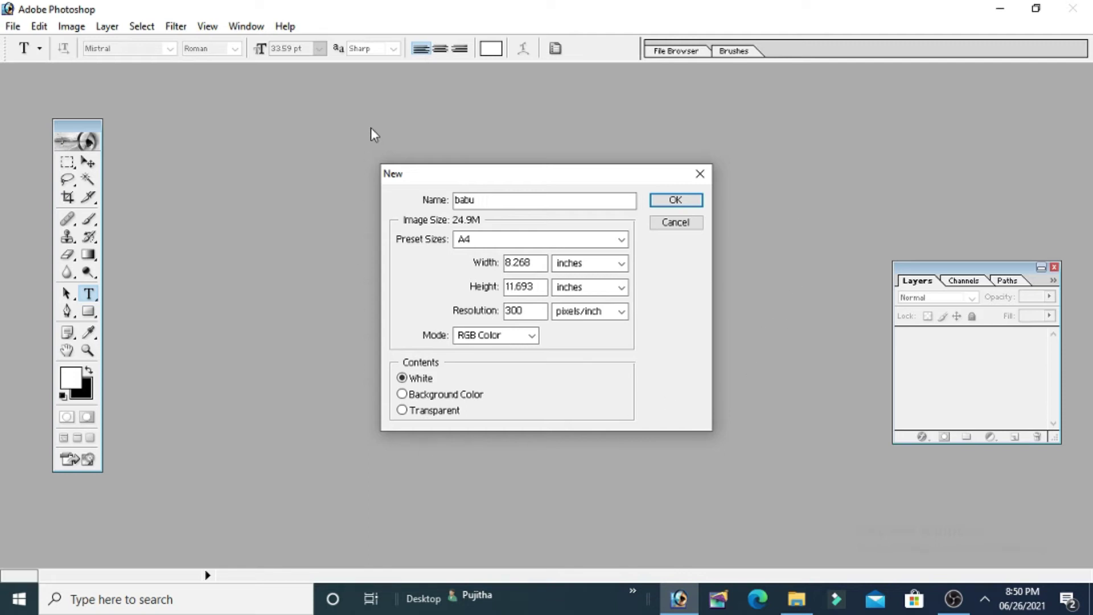
{"action": "left_click", "coordinate": [678, 200]}
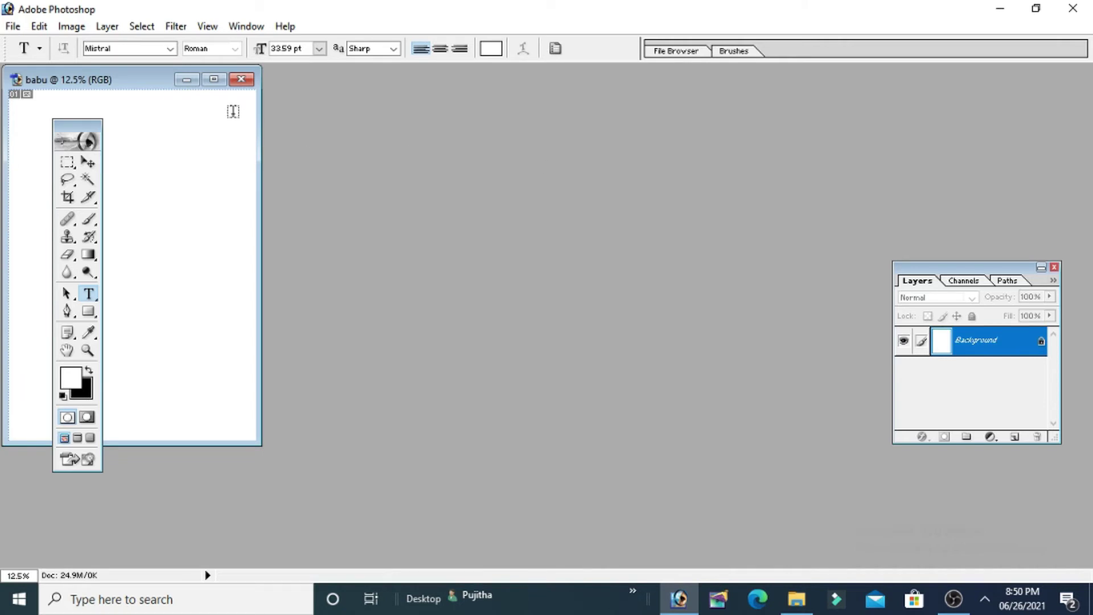
- Centre the babu window and convert its locked Background into Layer 0
{"action": "mouse_move", "coordinate": [154, 81]}
{"action": "left_mouse_down"}
{"action": "mouse_move", "coordinate": [356, 76]}
{"action": "mouse_move", "coordinate": [532, 111]}
{"action": "left_mouse_up"}
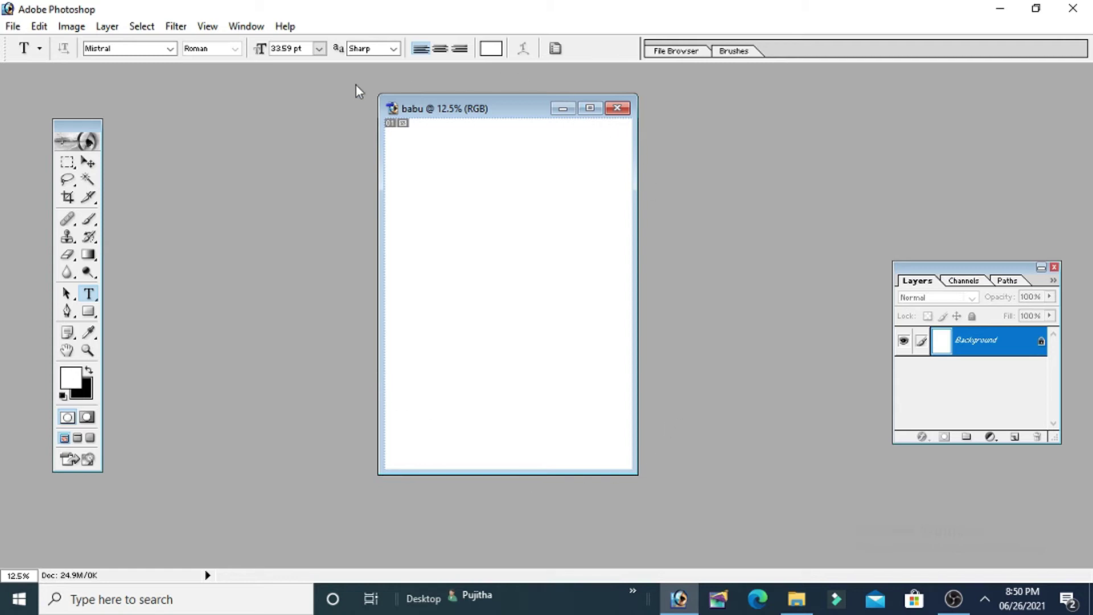
{"action": "double_click", "coordinate": [1042, 344]}
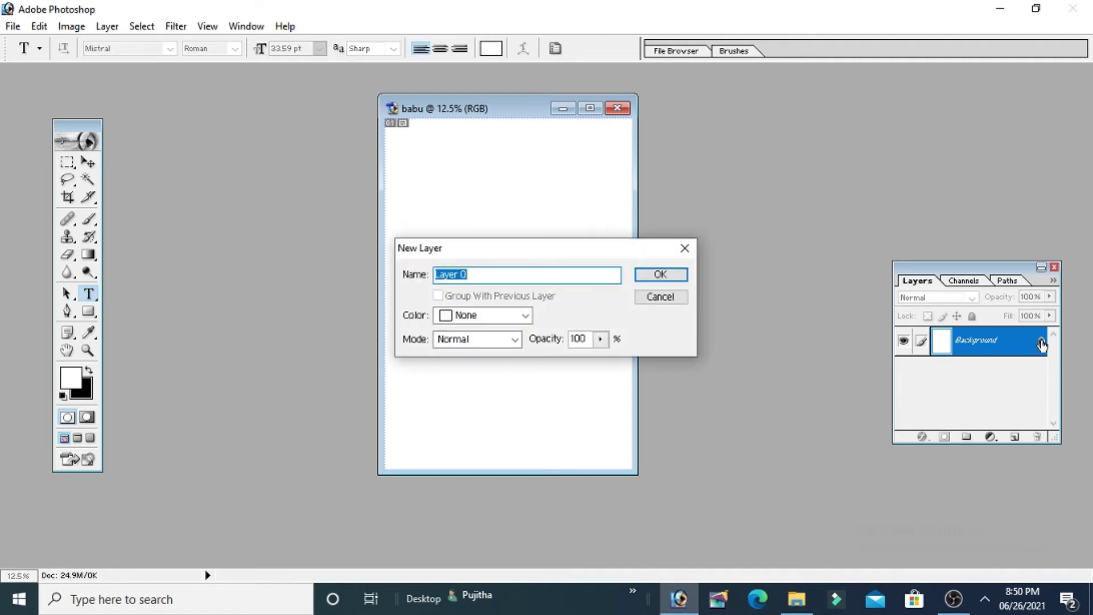
{"action": "left_click", "coordinate": [652, 273]}
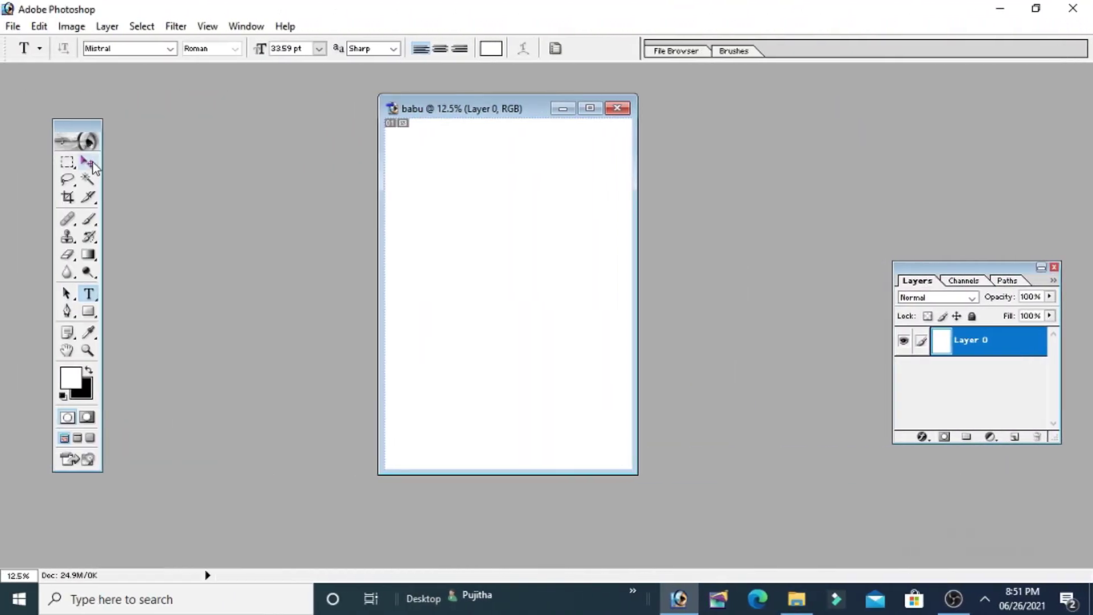
- With the Move tool active, open the portrait photo from Downloads
{"action": "left_click", "coordinate": [89, 165]}
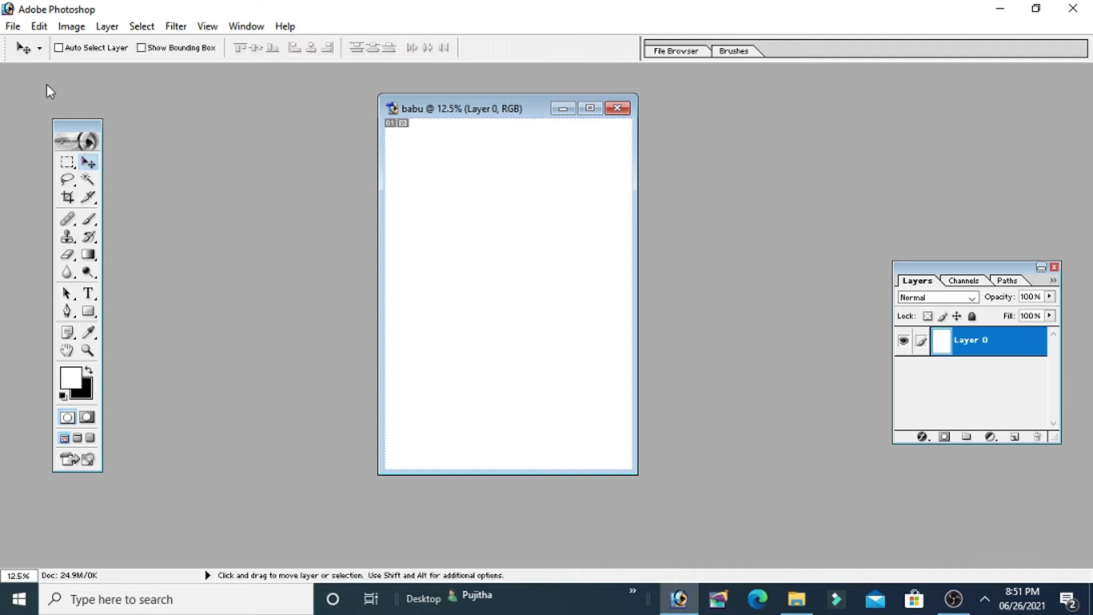
{"action": "left_click", "coordinate": [13, 26]}
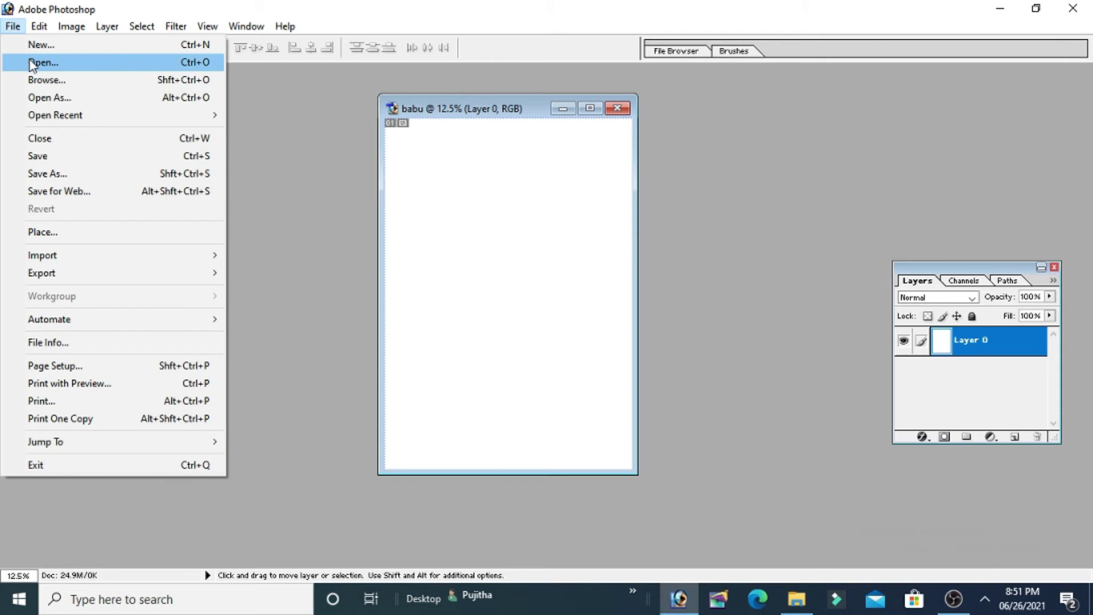
{"action": "left_click", "coordinate": [30, 62]}
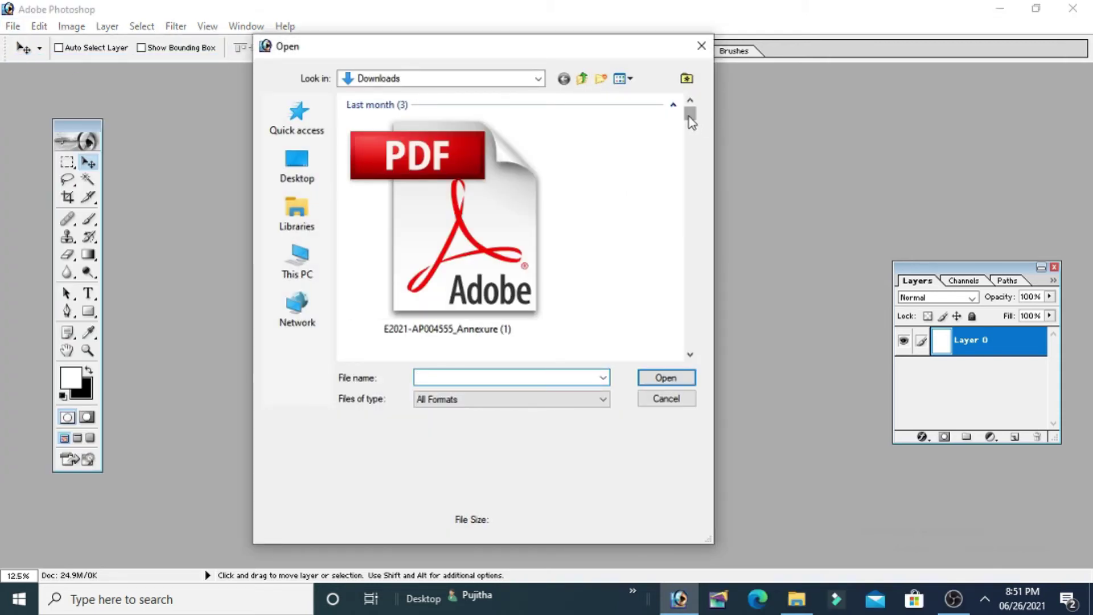
{"action": "mouse_move", "coordinate": [688, 117]}
{"action": "left_mouse_down"}
{"action": "mouse_move", "coordinate": [687, 135]}
{"action": "mouse_move", "coordinate": [684, 125]}
{"action": "left_mouse_up"}
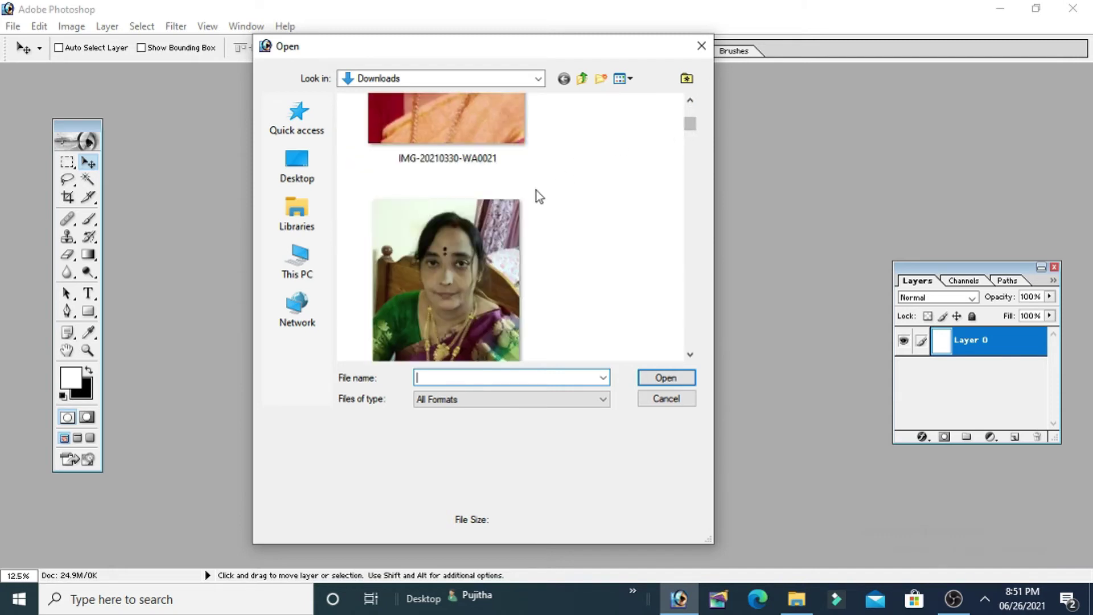
{"action": "double_click", "coordinate": [462, 254]}
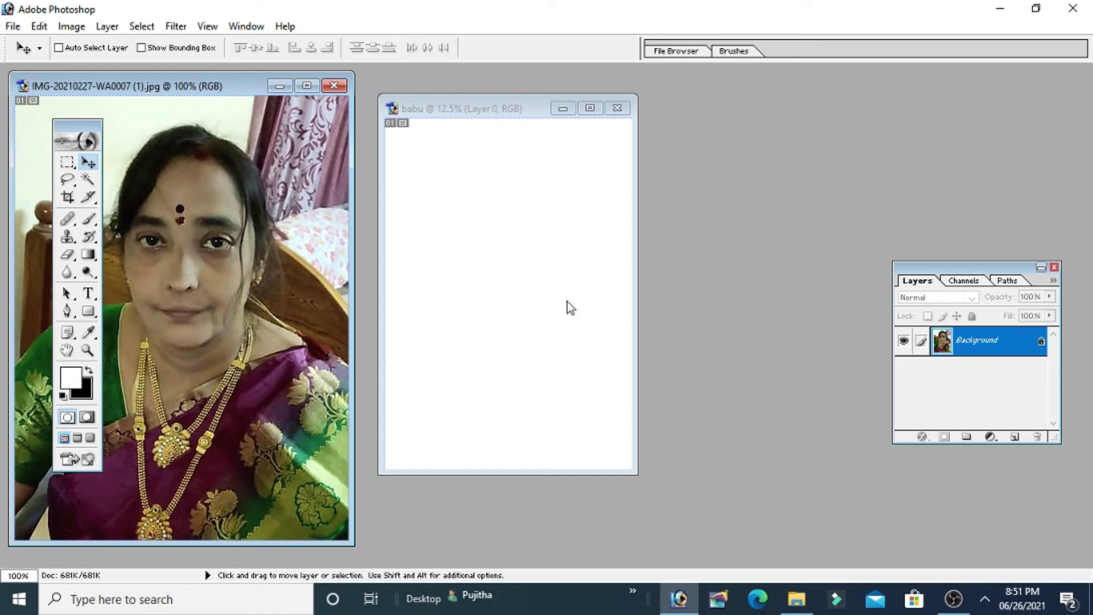
- Drag a copy of the portrait into babu and place it toward the top left
{"action": "left_click_drag", "start_coordinate": [180, 85], "coordinate": [801, 79]}
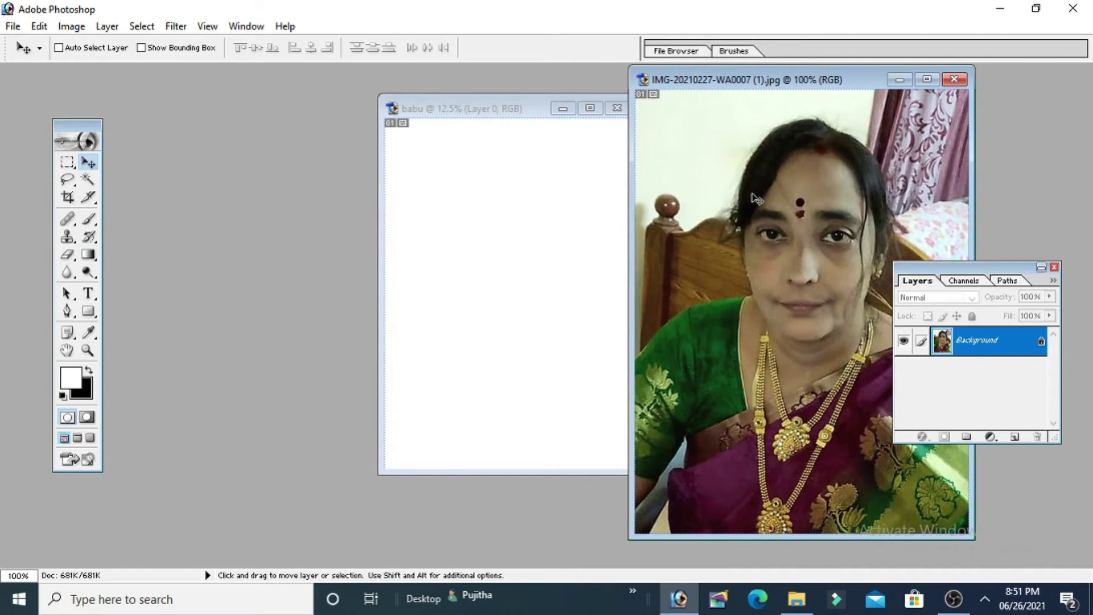
{"action": "mouse_move", "coordinate": [694, 250]}
{"action": "left_mouse_down"}
{"action": "mouse_move", "coordinate": [489, 302]}
{"action": "mouse_move", "coordinate": [479, 202]}
{"action": "left_mouse_up"}
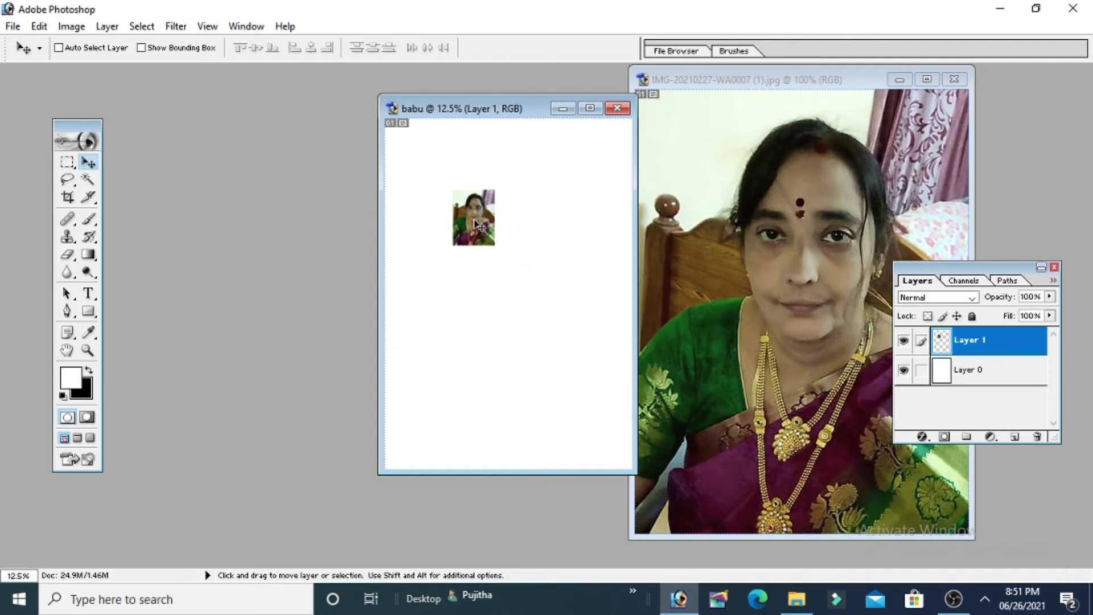
{"action": "left_click_drag", "start_coordinate": [475, 222], "coordinate": [447, 198]}
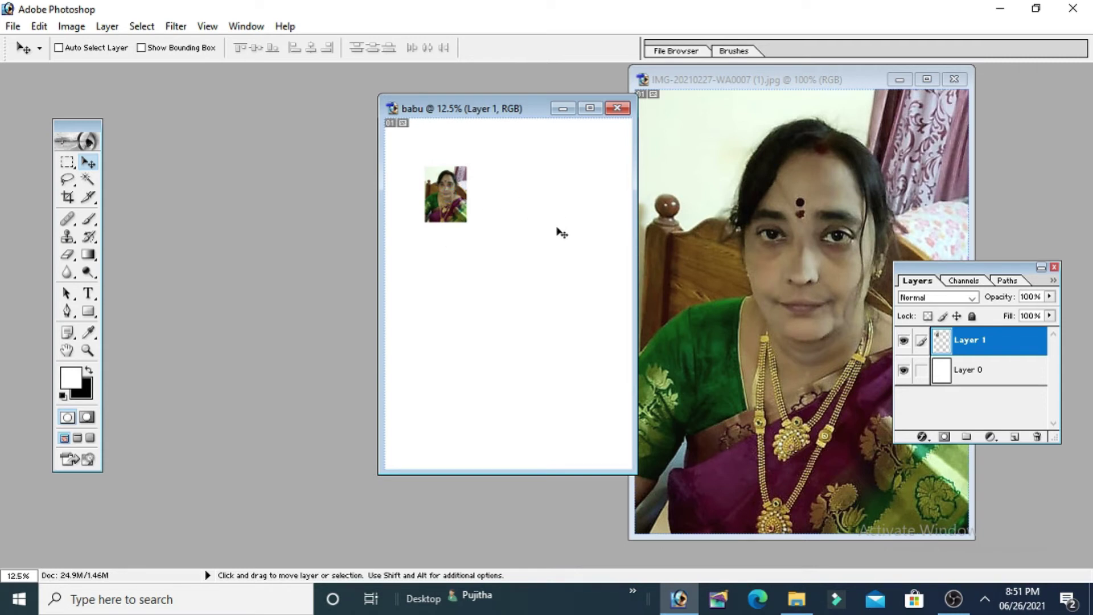
{"action": "left_click", "coordinate": [67, 162]}
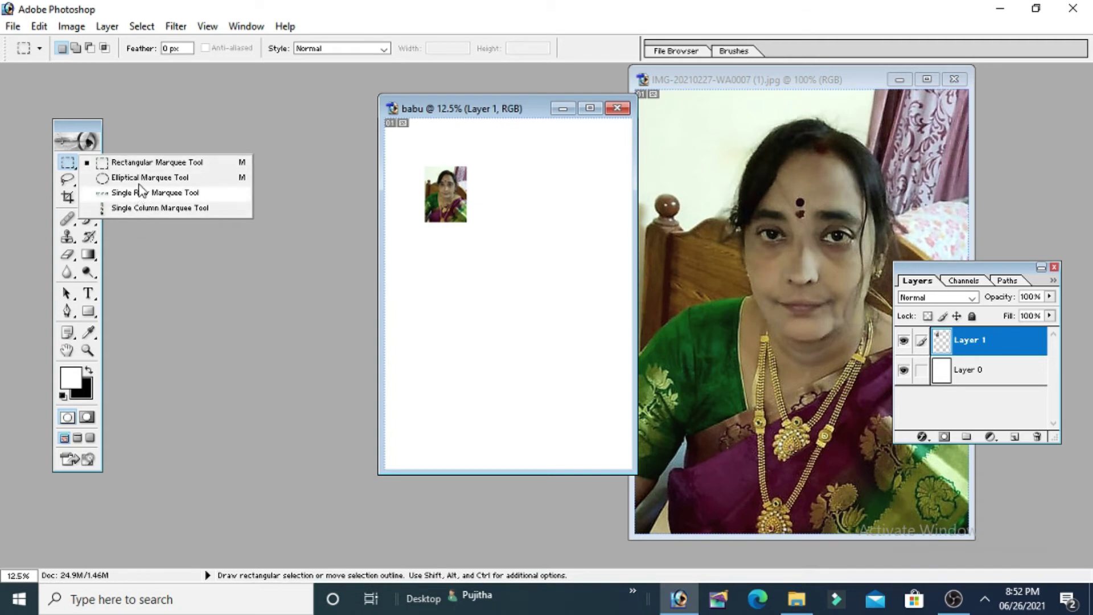
- Copy a rectangular head-and-shoulders selection from the source photo and paste it into babu
{"action": "left_click", "coordinate": [114, 163]}
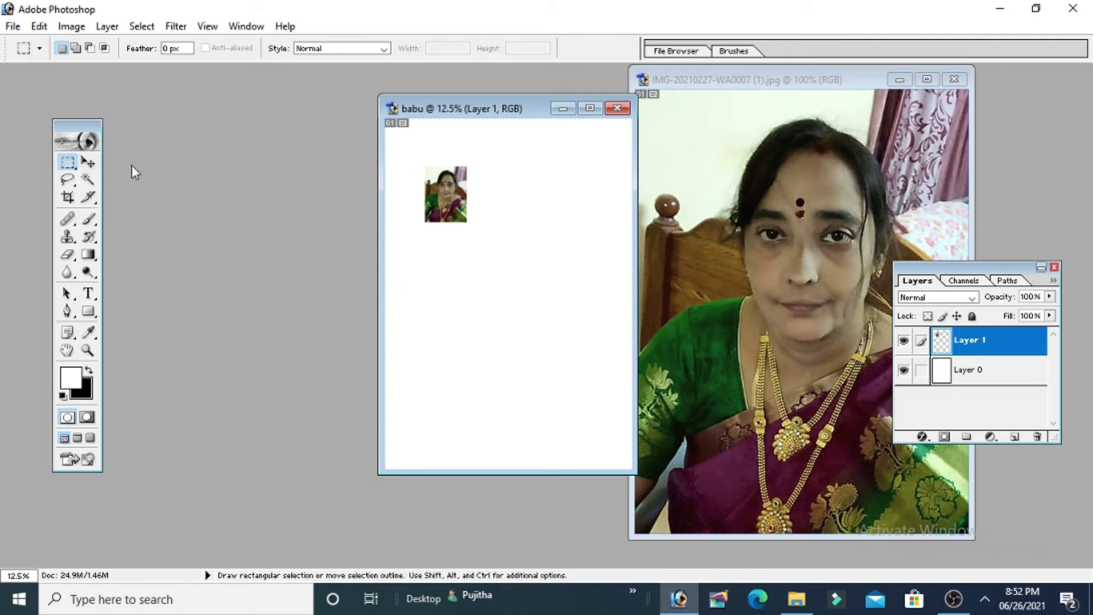
{"action": "left_click", "coordinate": [716, 120]}
{"action": "mouse_move", "coordinate": [714, 115]}
{"action": "left_mouse_down"}
{"action": "mouse_move", "coordinate": [908, 371]}
{"action": "mouse_move", "coordinate": [899, 356]}
{"action": "left_mouse_up"}
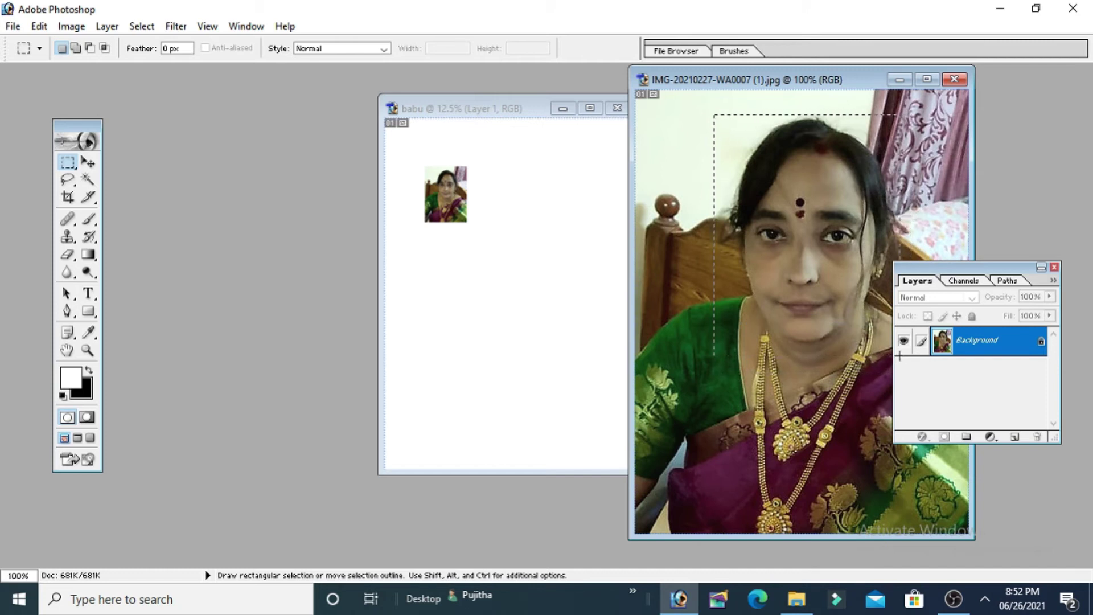
{"action": "left_click_drag", "start_coordinate": [900, 357], "coordinate": [906, 373]}
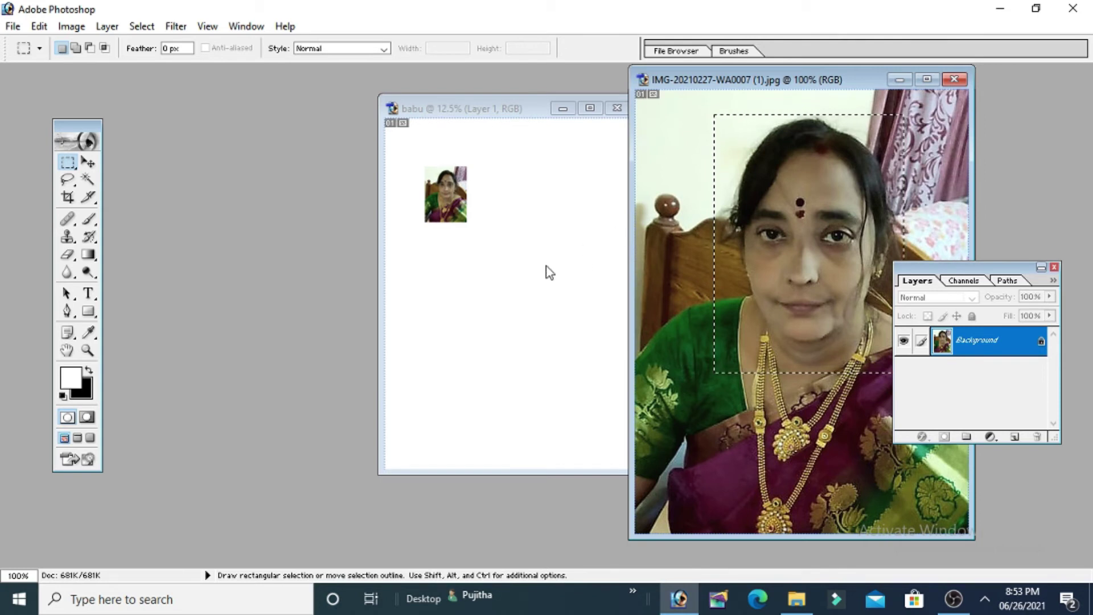
{"action": "key", "text": "ctrl"}
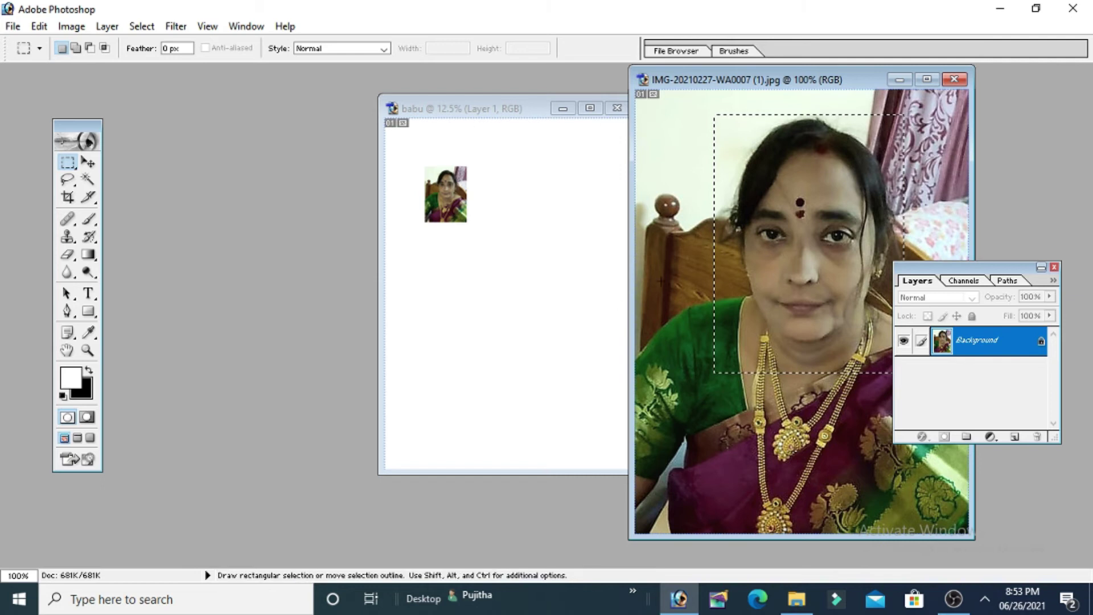
{"action": "left_click", "coordinate": [523, 297]}
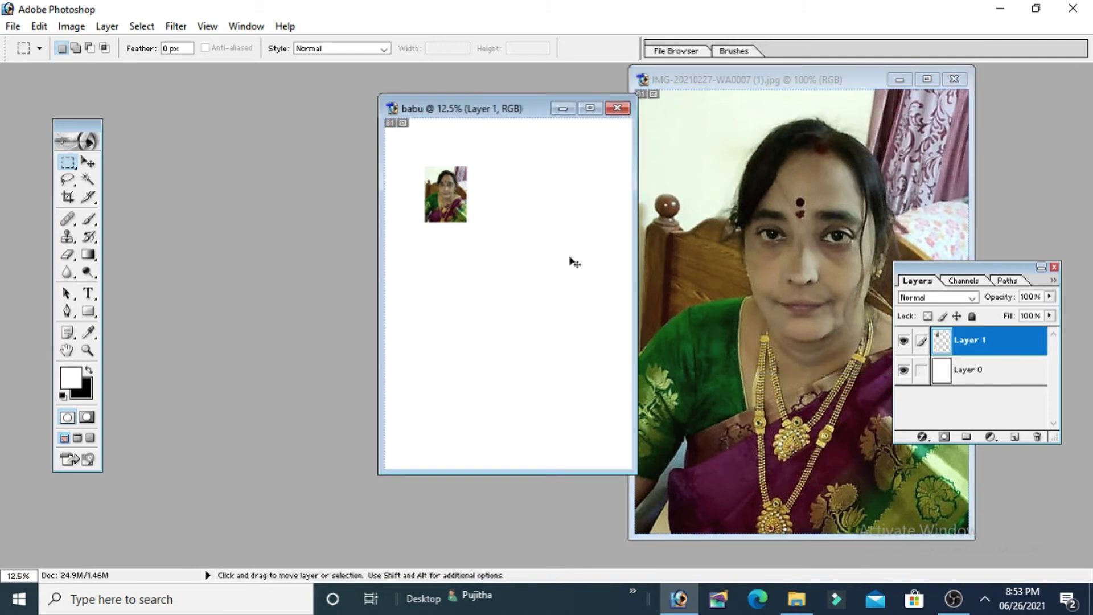
{"action": "key", "text": "ctrl+v"}
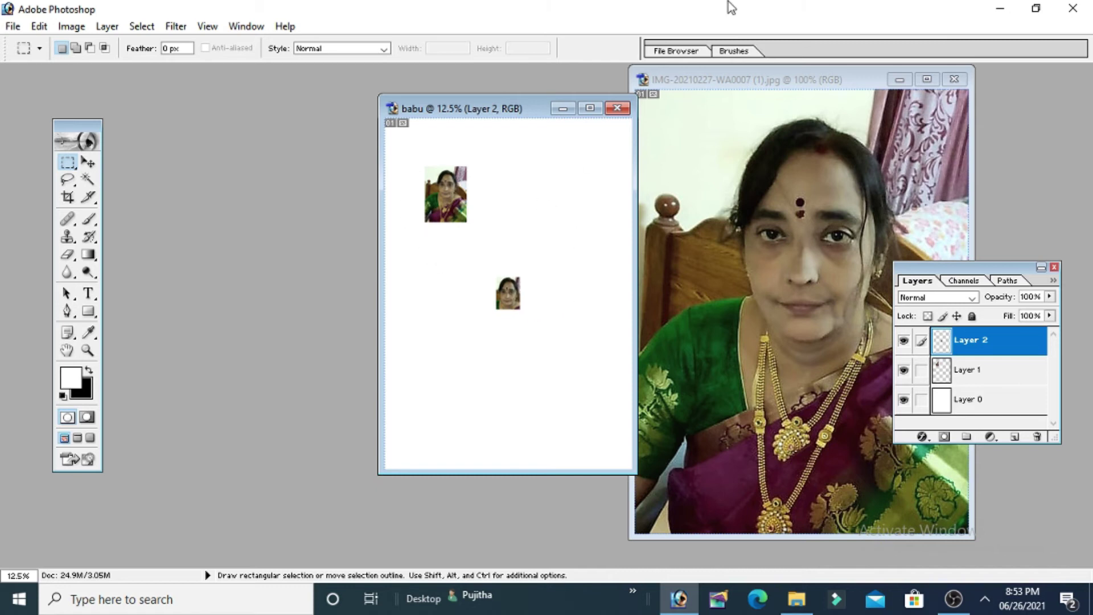
{"action": "left_click", "coordinate": [89, 351]}
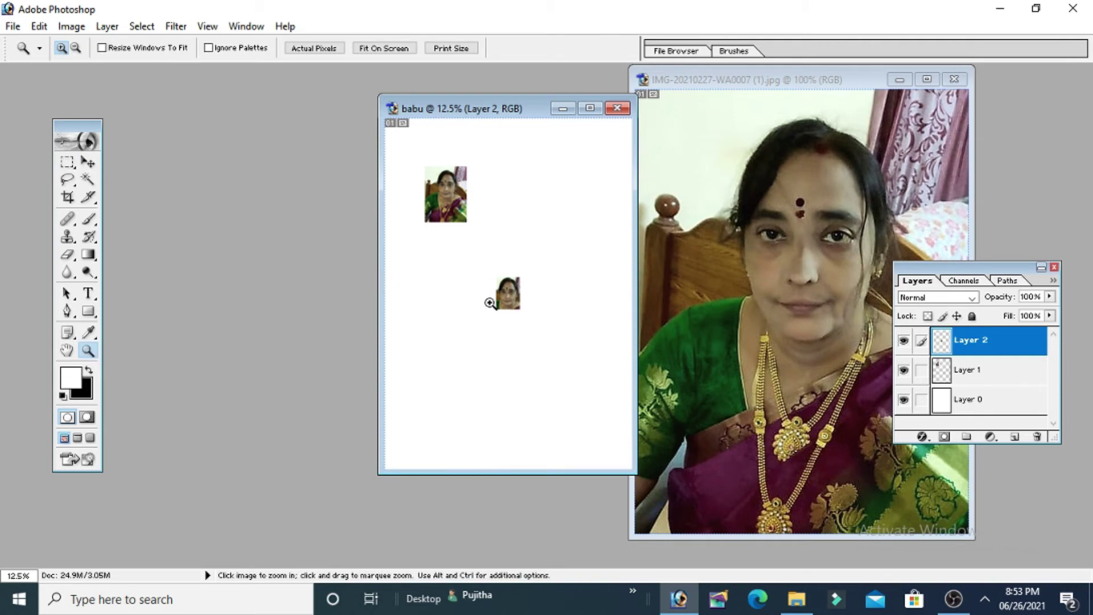
{"action": "left_click", "coordinate": [533, 314]}
{"action": "left_click", "coordinate": [483, 302]}
{"action": "left_click", "coordinate": [494, 293]}
{"action": "left_click", "coordinate": [504, 294]}
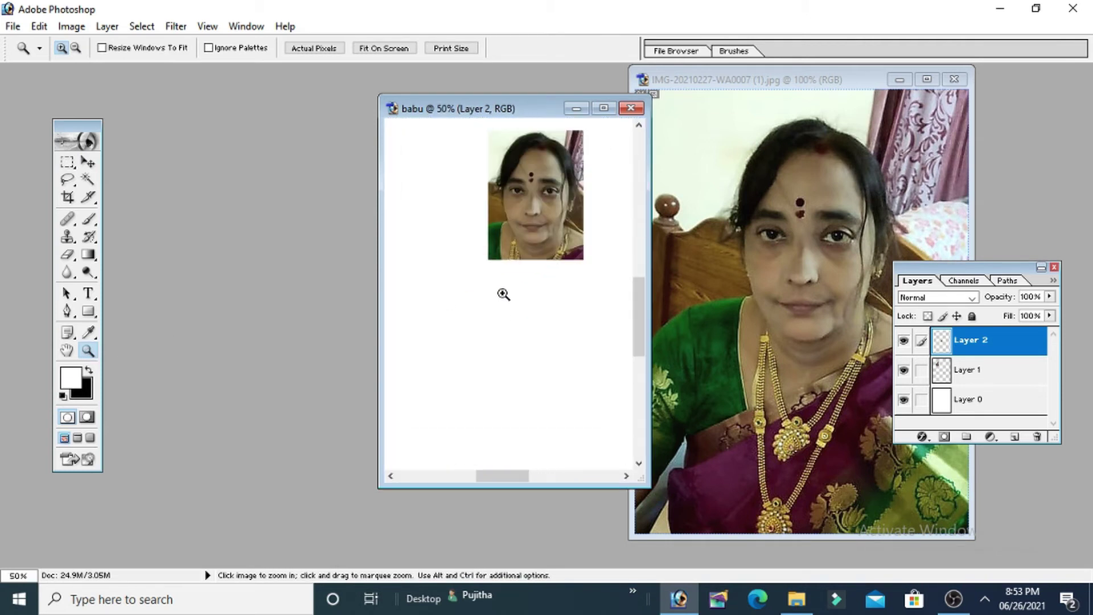
{"action": "left_click", "coordinate": [504, 293]}
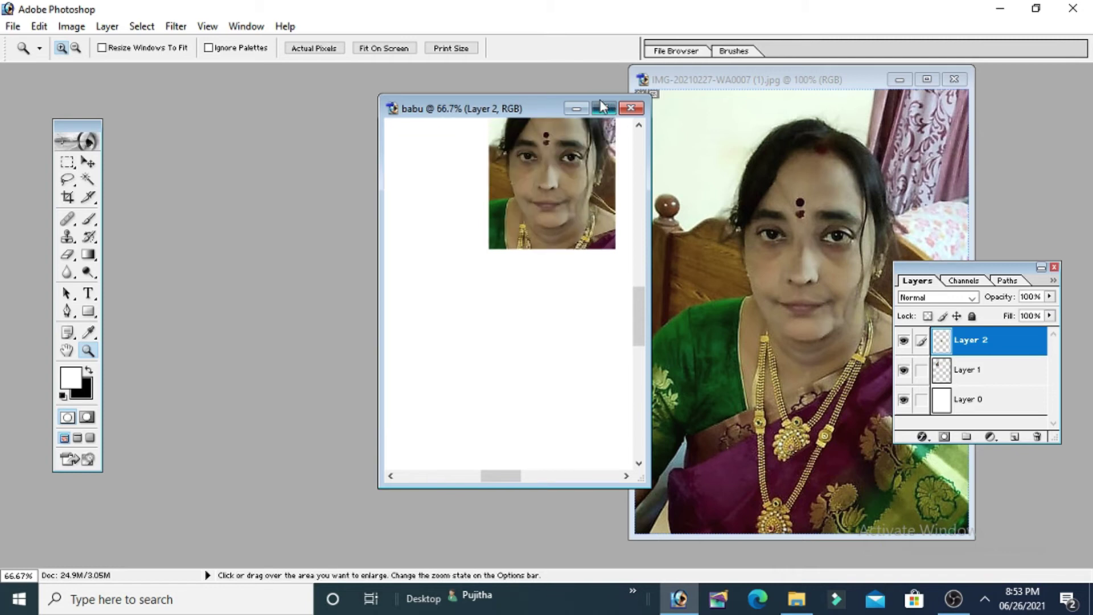
{"action": "left_click", "coordinate": [604, 107]}
{"action": "scroll", "coordinate": [396, 259], "scroll_direction": "up", "scroll_amount": 3}
{"action": "scroll", "coordinate": [398, 268], "scroll_direction": "up", "scroll_amount": 3}
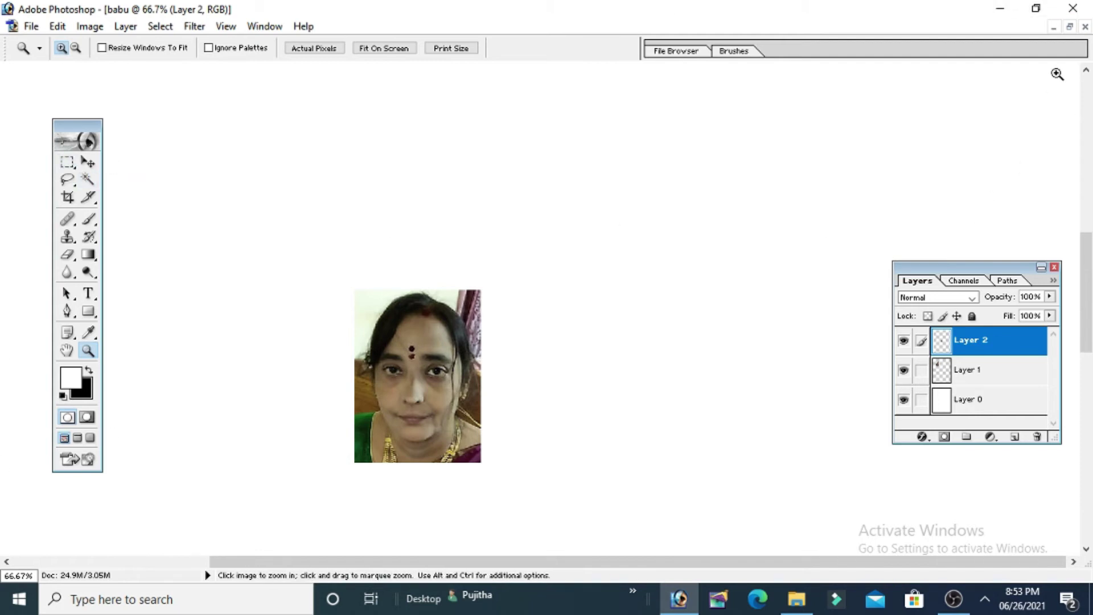
{"action": "left_click", "coordinate": [1070, 27]}
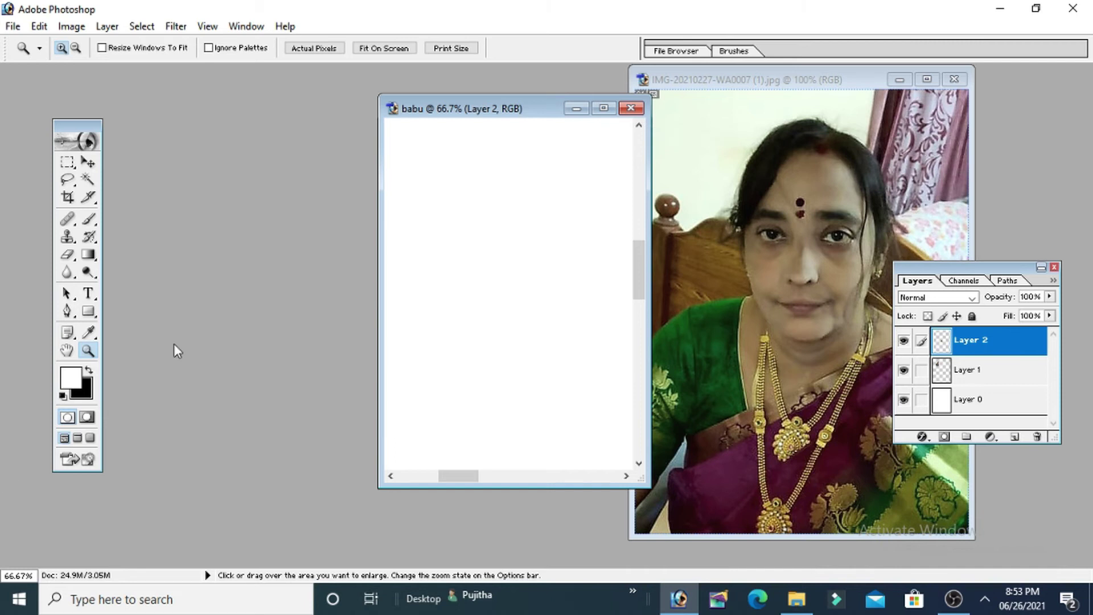
{"action": "key", "text": "ctrl+minus"}
{"action": "key", "text": "ctrl+minus"}
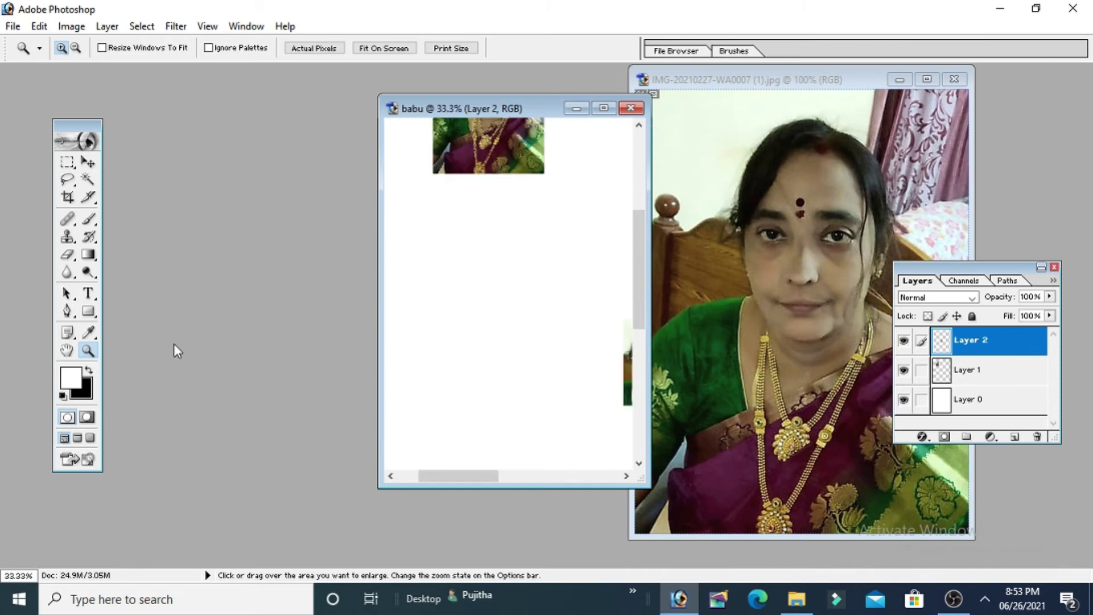
{"action": "key", "text": "ctrl+minus"}
{"action": "key", "text": "ctrl+minus"}
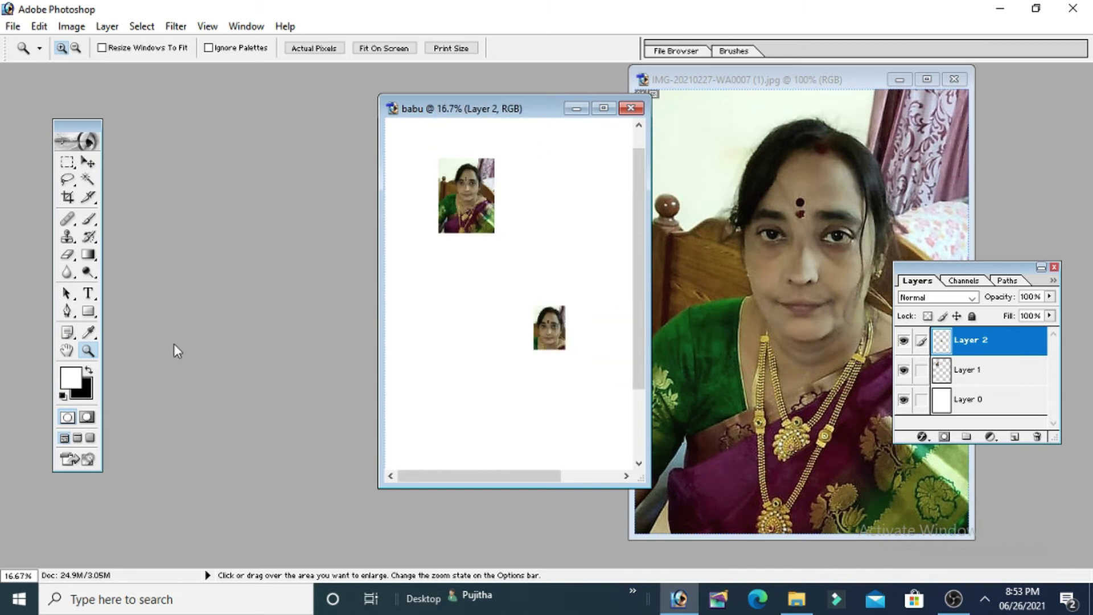
{"action": "key", "text": "ctrl+plus"}
{"action": "key", "text": "ctrl+plus"}
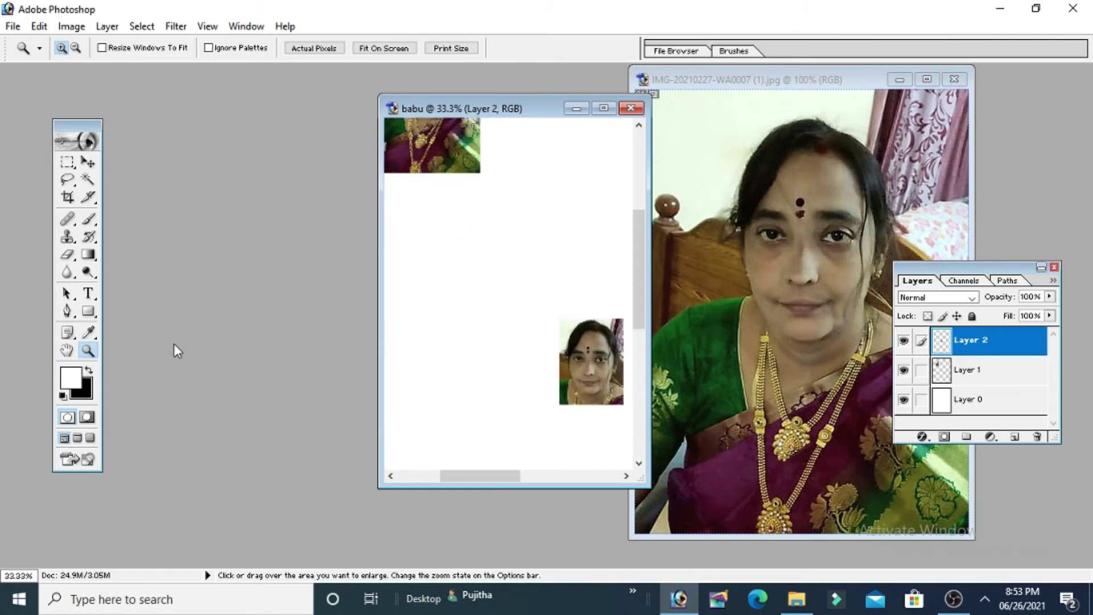
{"action": "key", "text": "ctrl+minus"}
{"action": "key", "text": "ctrl+minus"}
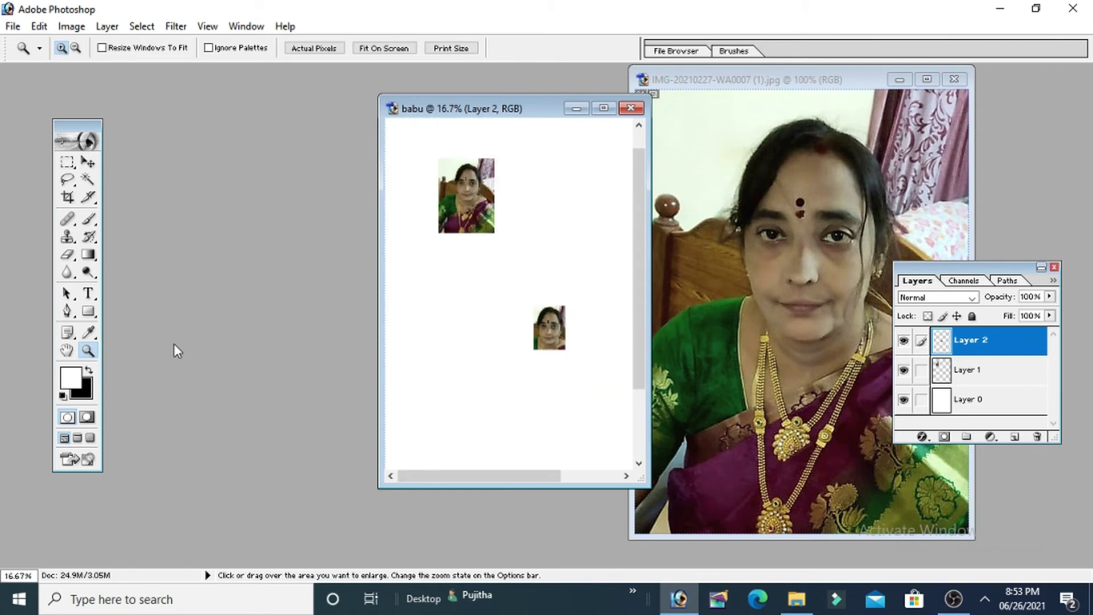
{"action": "key", "text": "ctrl+minus"}
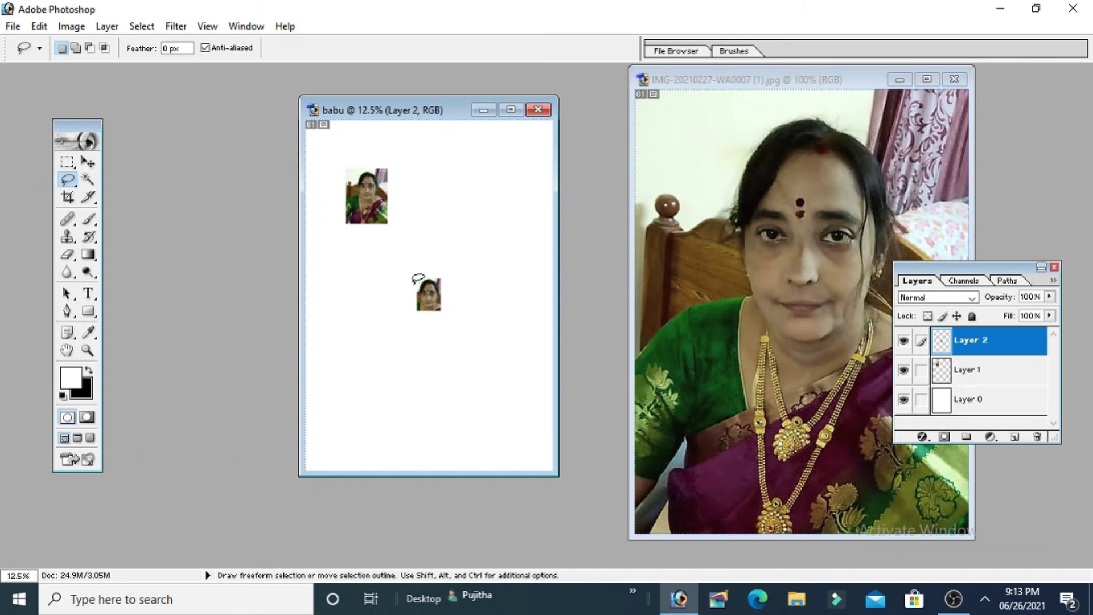
- Switch from the Move tool to the Elliptical Marquee tool
{"action": "left_click", "coordinate": [89, 164]}
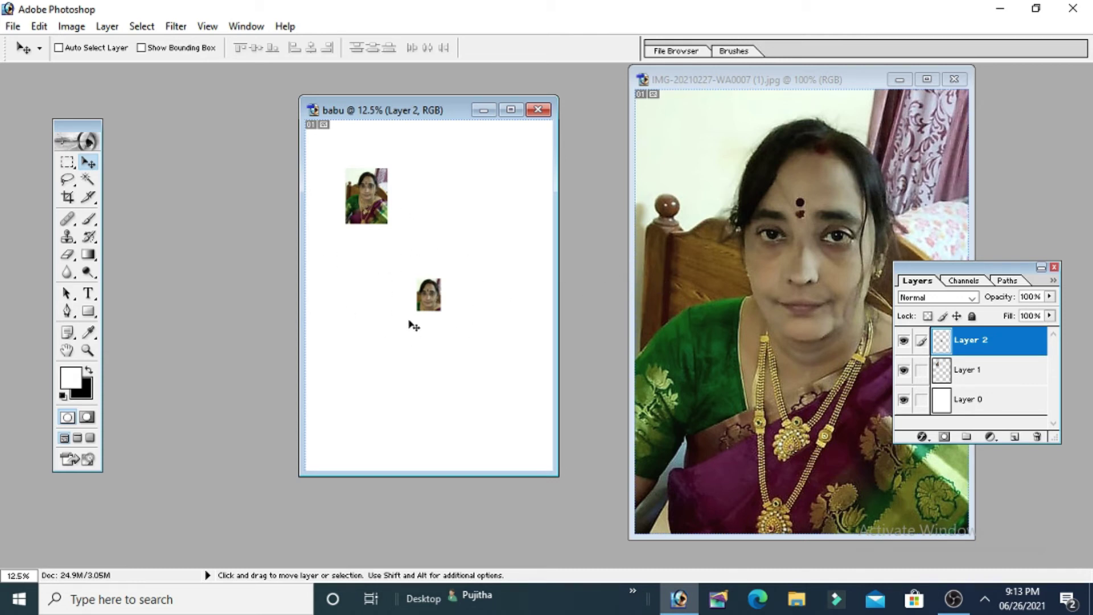
{"action": "left_click", "coordinate": [69, 165]}
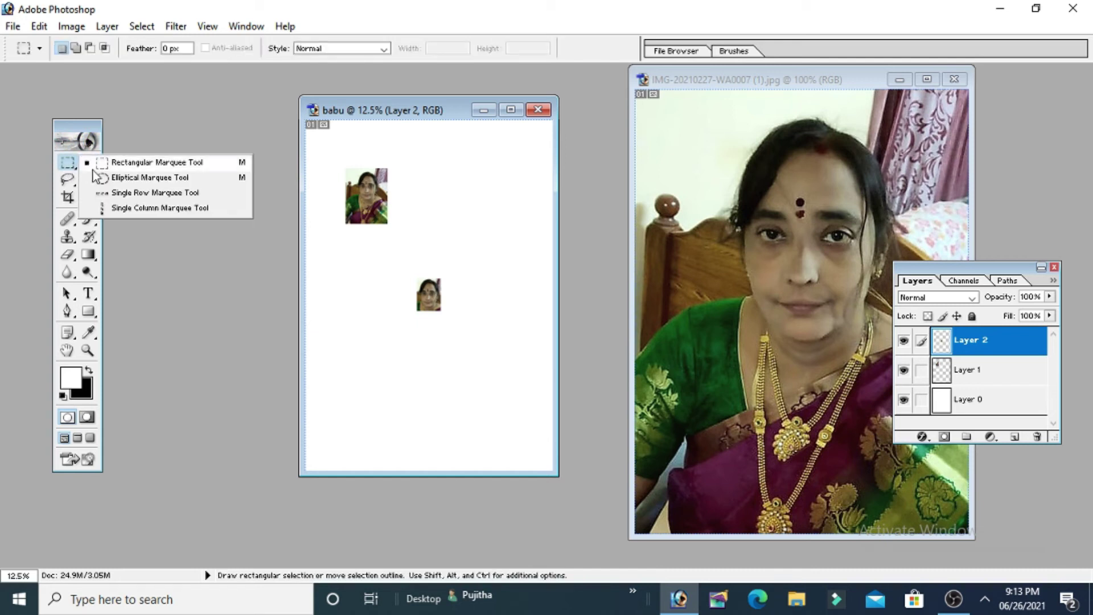
{"action": "left_click", "coordinate": [104, 179]}
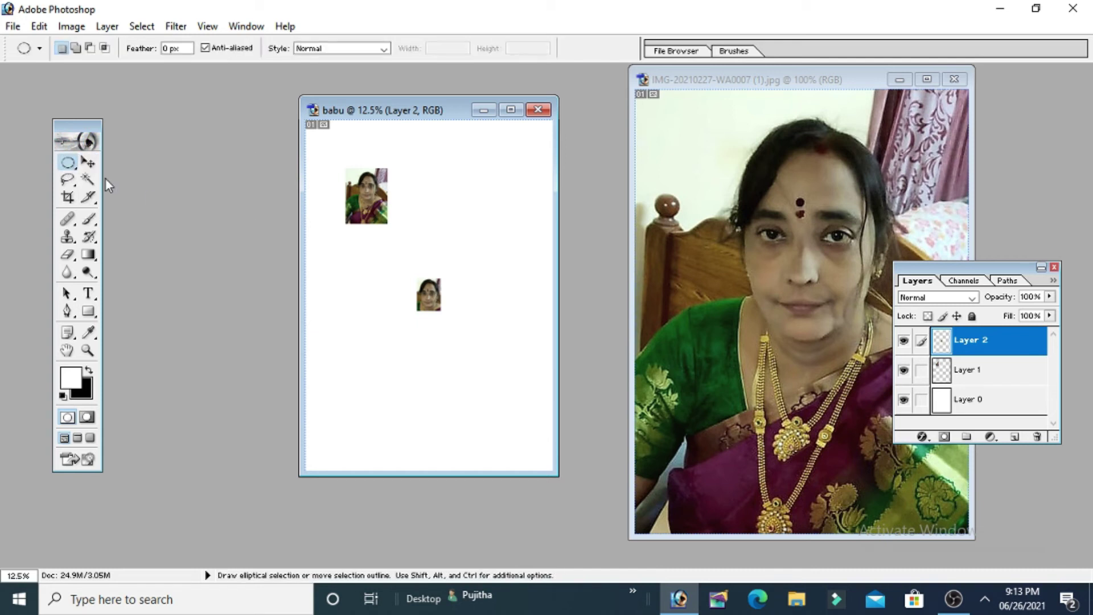
- On the source photo, try an oval selection around the face, then deselect it
{"action": "left_click", "coordinate": [720, 124]}
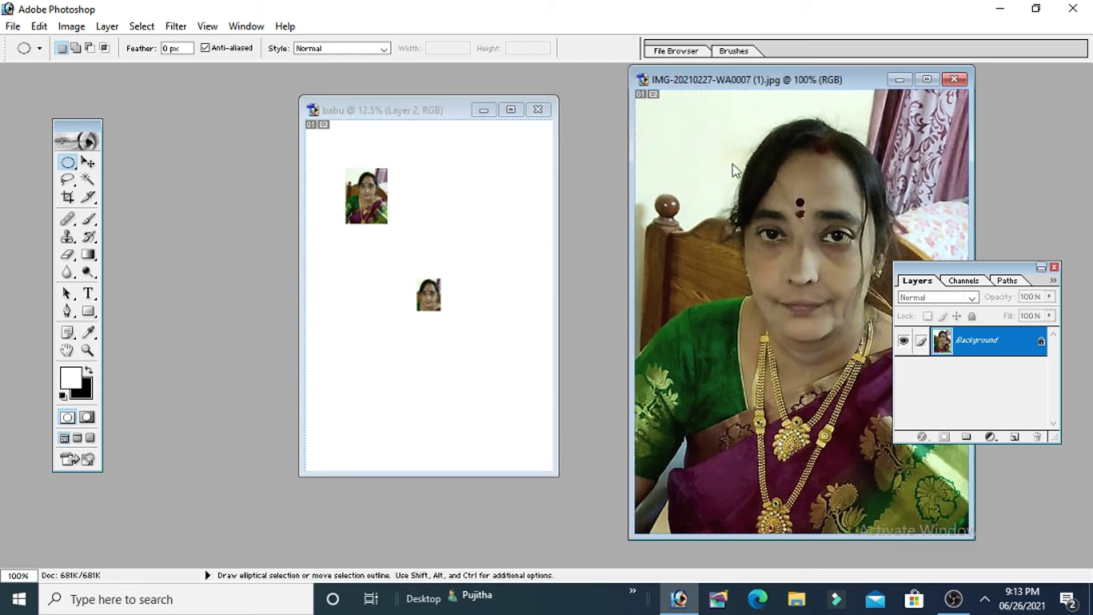
{"action": "key", "text": "ctrl+z"}
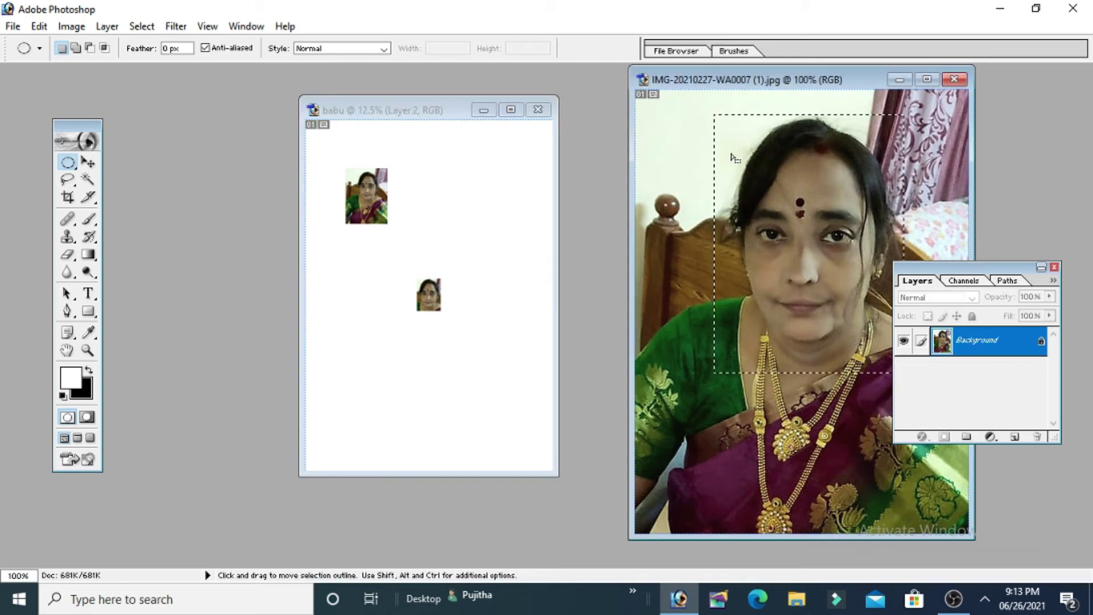
{"action": "key", "text": "ctrl+d"}
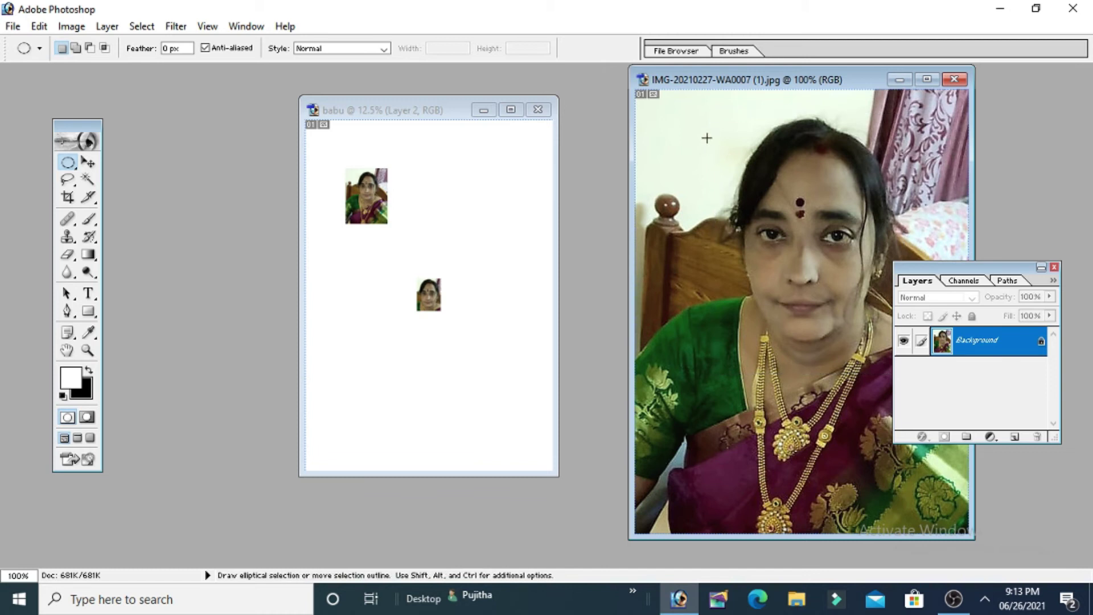
{"action": "mouse_move", "coordinate": [712, 121]}
{"action": "left_mouse_down"}
{"action": "mouse_move", "coordinate": [854, 332]}
{"action": "mouse_move", "coordinate": [899, 354]}
{"action": "left_mouse_up"}
{"action": "left_click", "coordinate": [894, 359]}
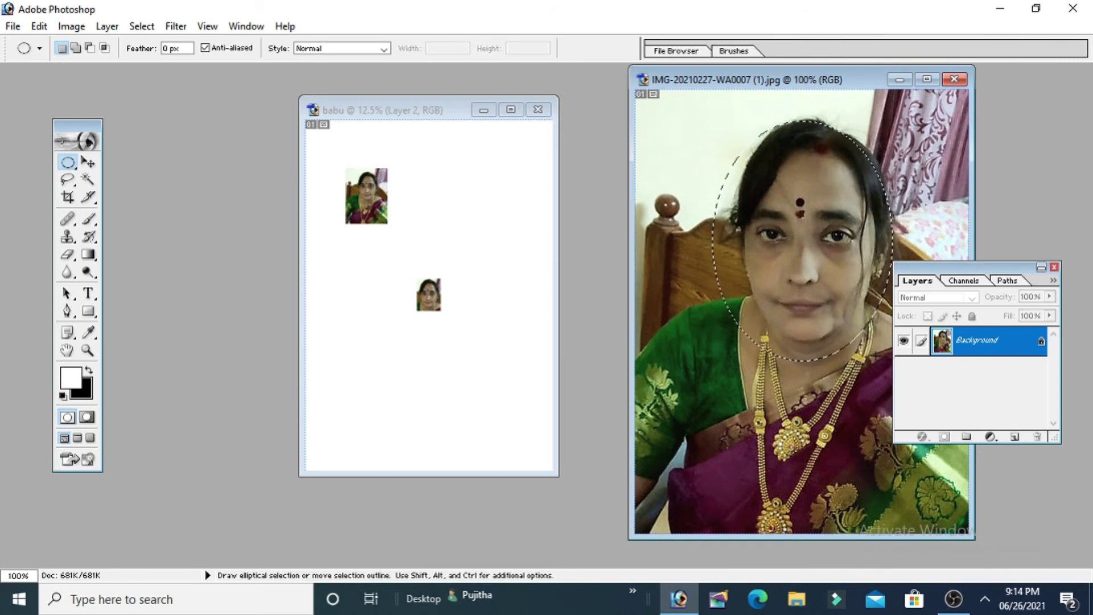
{"action": "key", "text": "ctrl"}
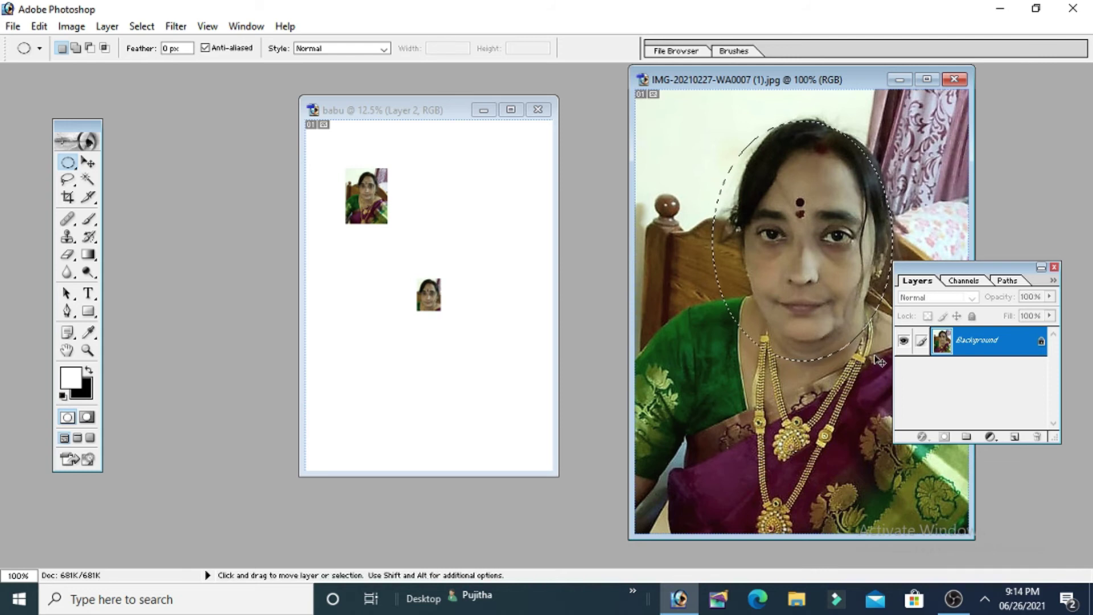
{"action": "key", "text": "ctrl+d"}
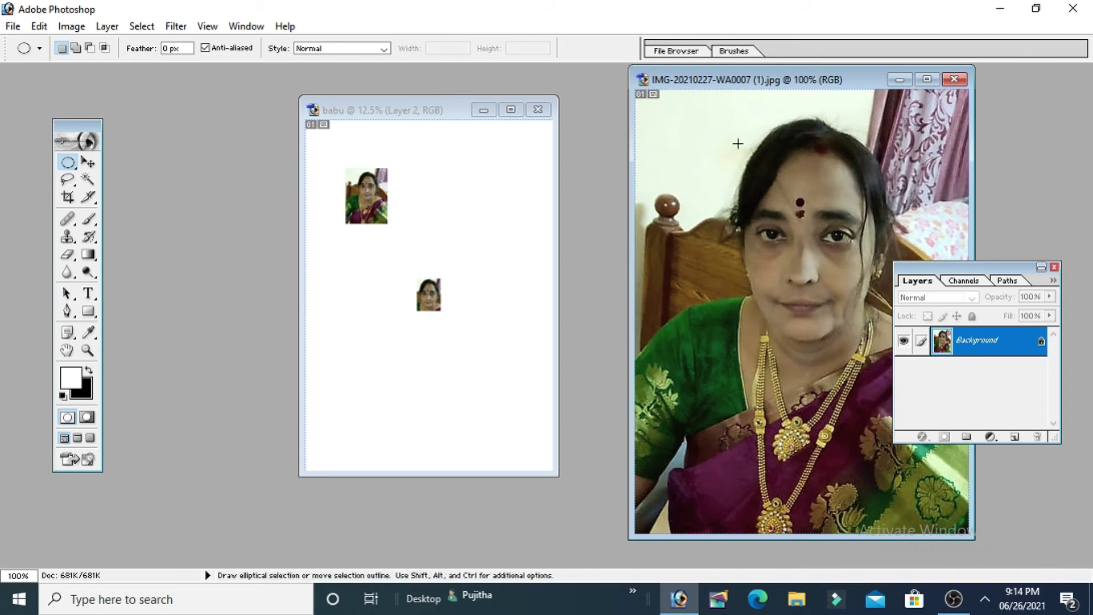
- Draw a Shift-constrained circle around the whole head, hide Layers, and nudge it left
{"action": "key", "text": "shift"}
{"action": "left_click_drag", "start_coordinate": [723, 147], "coordinate": [807, 235]}
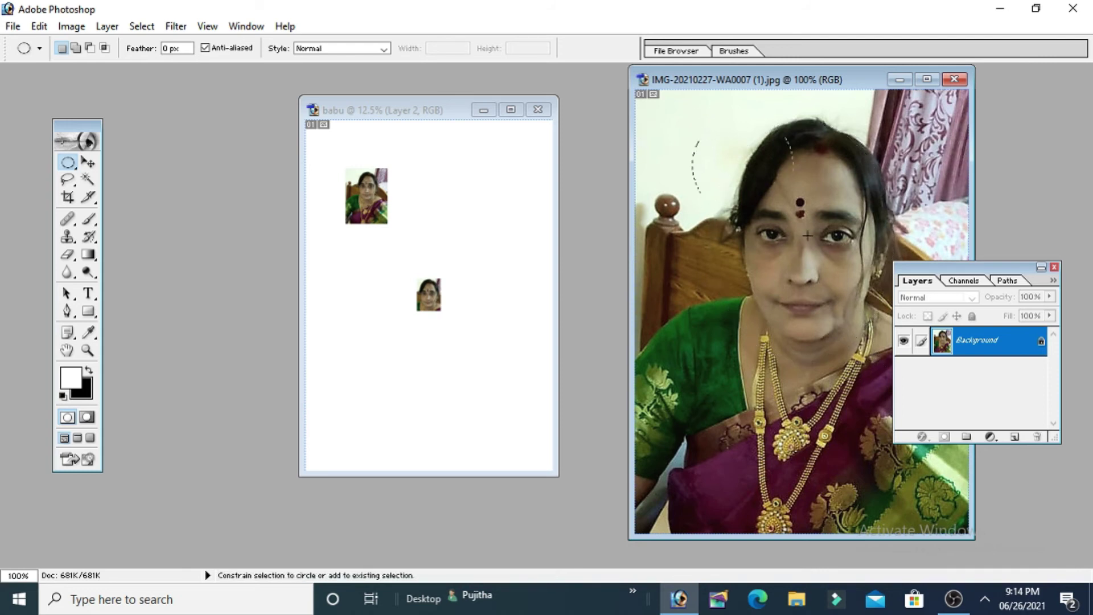
{"action": "left_click_drag", "start_coordinate": [879, 336], "coordinate": [950, 441]}
{"action": "left_click", "coordinate": [1055, 267]}
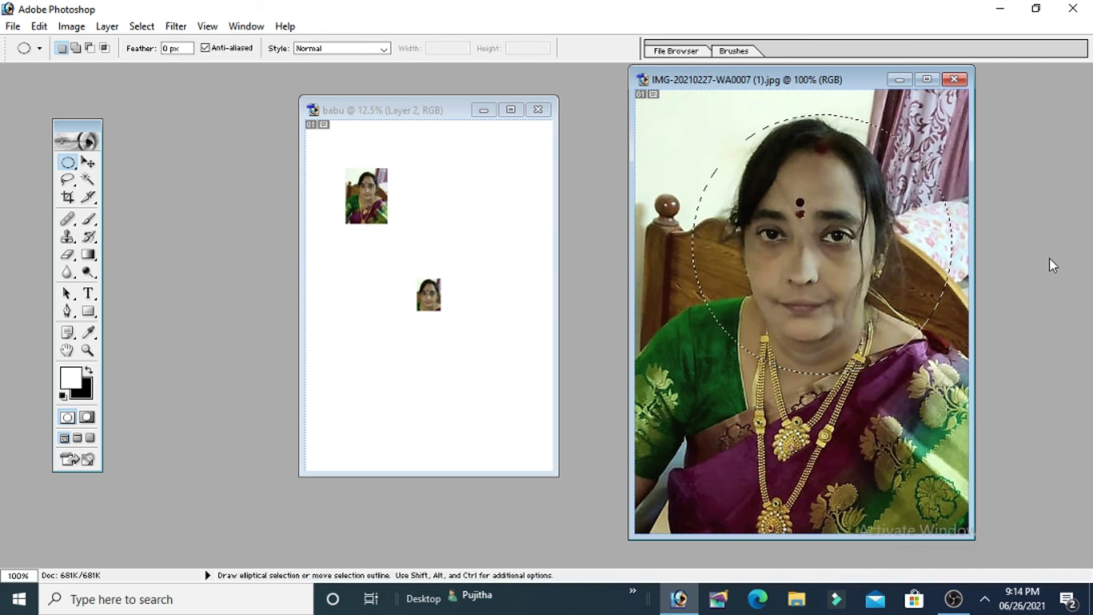
{"action": "left_click_drag", "start_coordinate": [814, 195], "coordinate": [805, 193]}
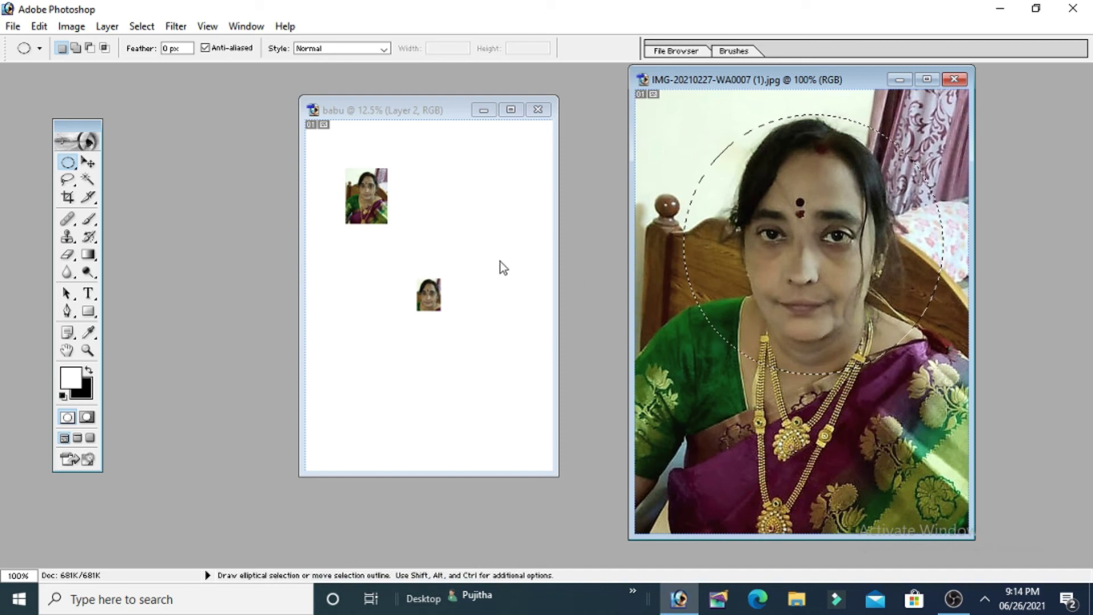
{"action": "left_click", "coordinate": [480, 233]}
- Paste the circular head into babu as Layer 3 and scale it to about 428%
{"action": "left_click", "coordinate": [88, 162]}
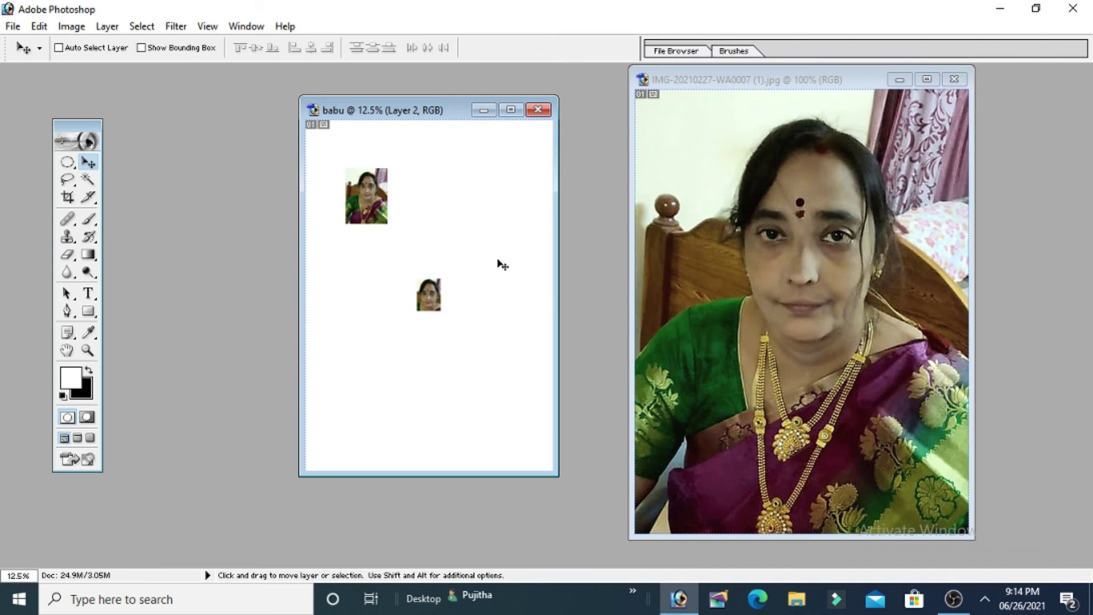
{"action": "key", "text": "ctrl+v"}
{"action": "mouse_move", "coordinate": [428, 301]}
{"action": "left_mouse_down"}
{"action": "mouse_move", "coordinate": [377, 328]}
{"action": "mouse_move", "coordinate": [442, 391]}
{"action": "mouse_move", "coordinate": [394, 366]}
{"action": "left_mouse_up"}
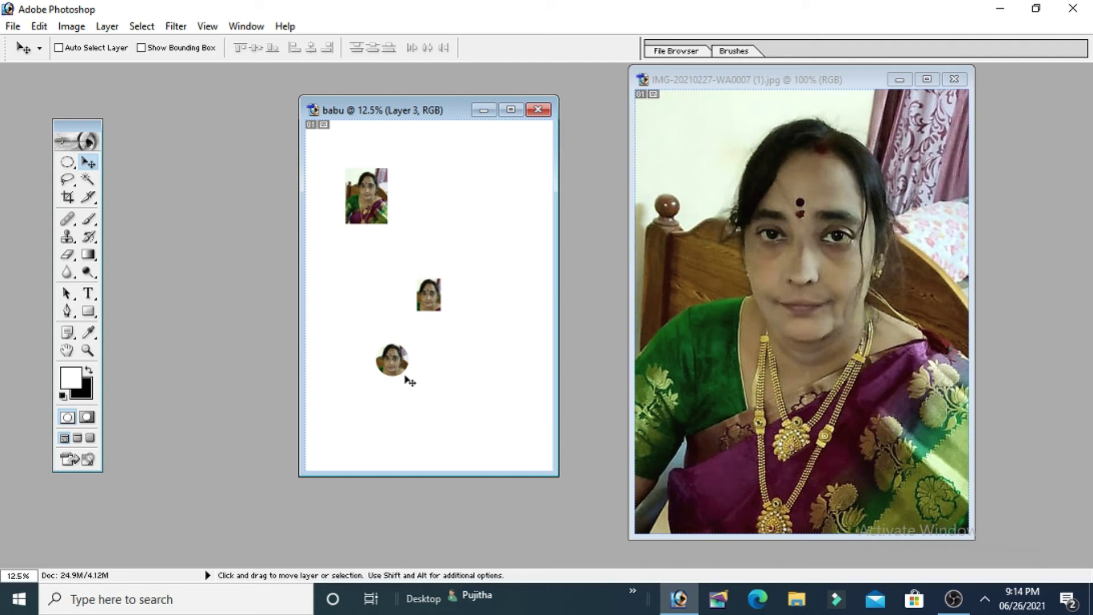
{"action": "key", "text": "ctrl+t"}
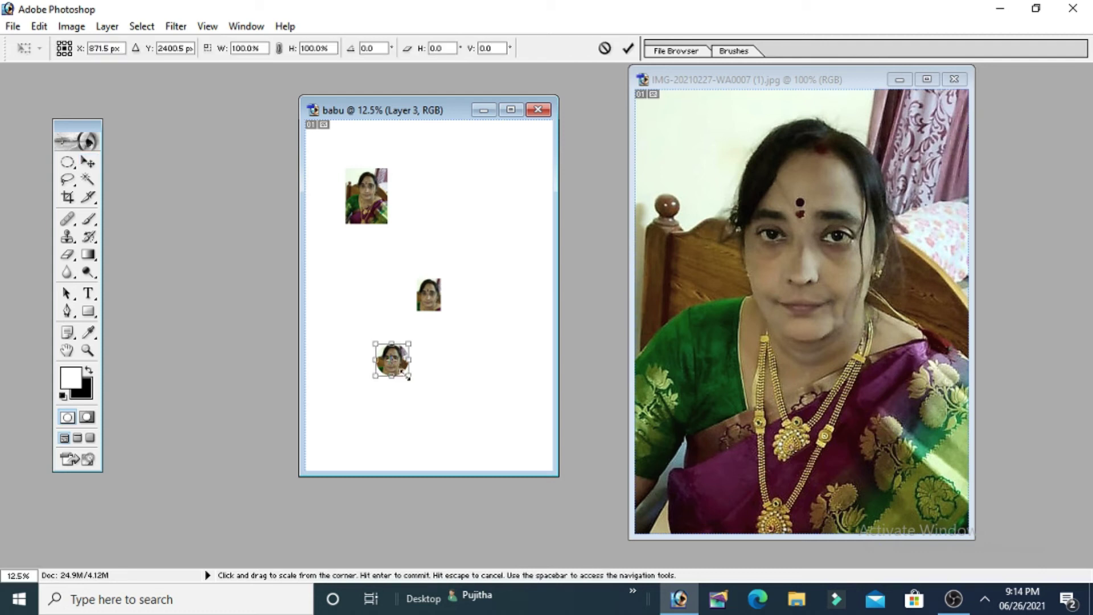
{"action": "left_click_drag", "start_coordinate": [410, 377], "coordinate": [482, 448]}
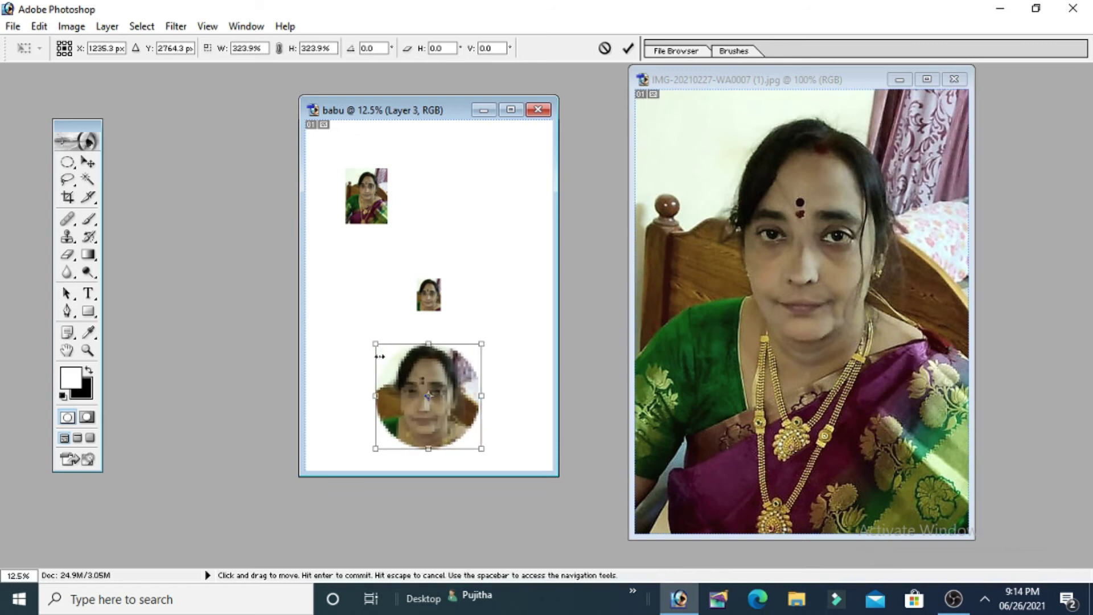
{"action": "left_click_drag", "start_coordinate": [375, 345], "coordinate": [342, 311]}
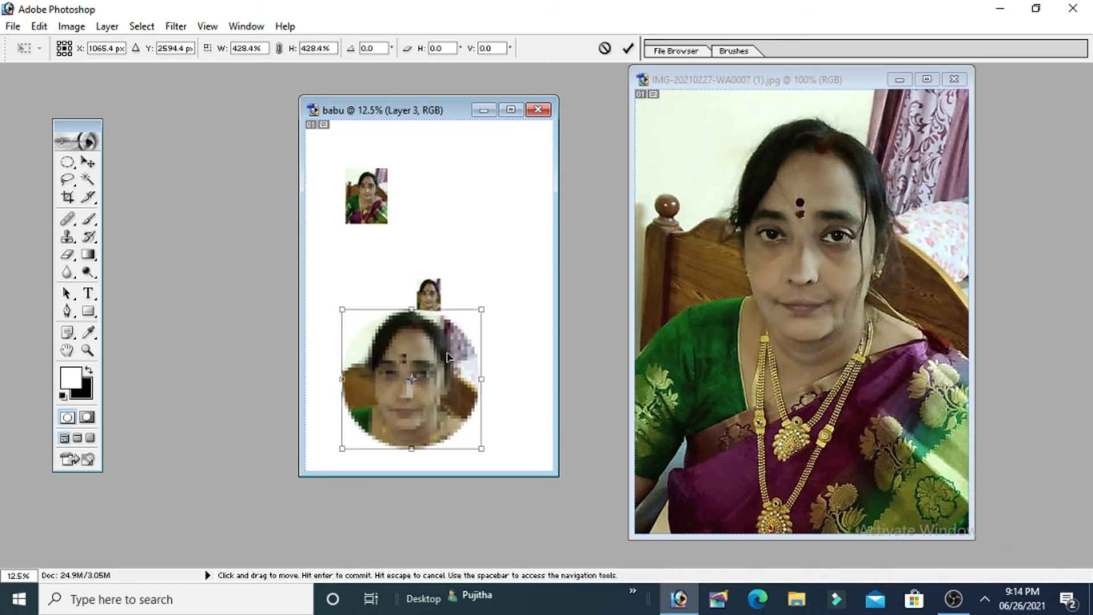
{"action": "key", "text": "Return"}
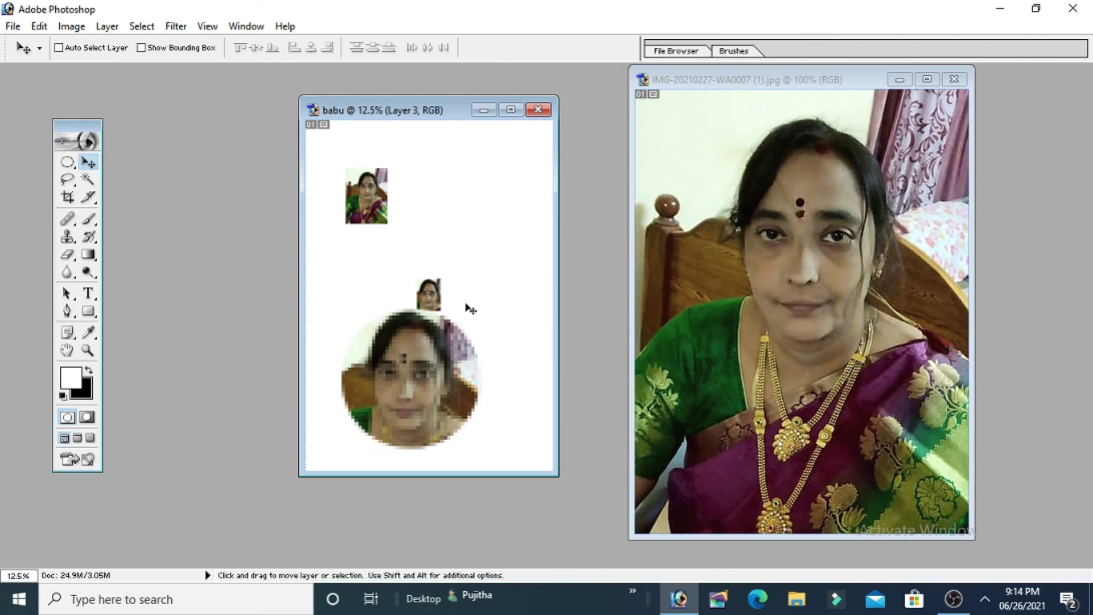
- Select the round face's layer and position it in the lower middle of the page
{"action": "mouse_move", "coordinate": [399, 338]}
{"action": "left_mouse_down"}
{"action": "mouse_move", "coordinate": [386, 360]}
{"action": "mouse_move", "coordinate": [418, 344]}
{"action": "mouse_move", "coordinate": [402, 369]}
{"action": "left_mouse_up"}
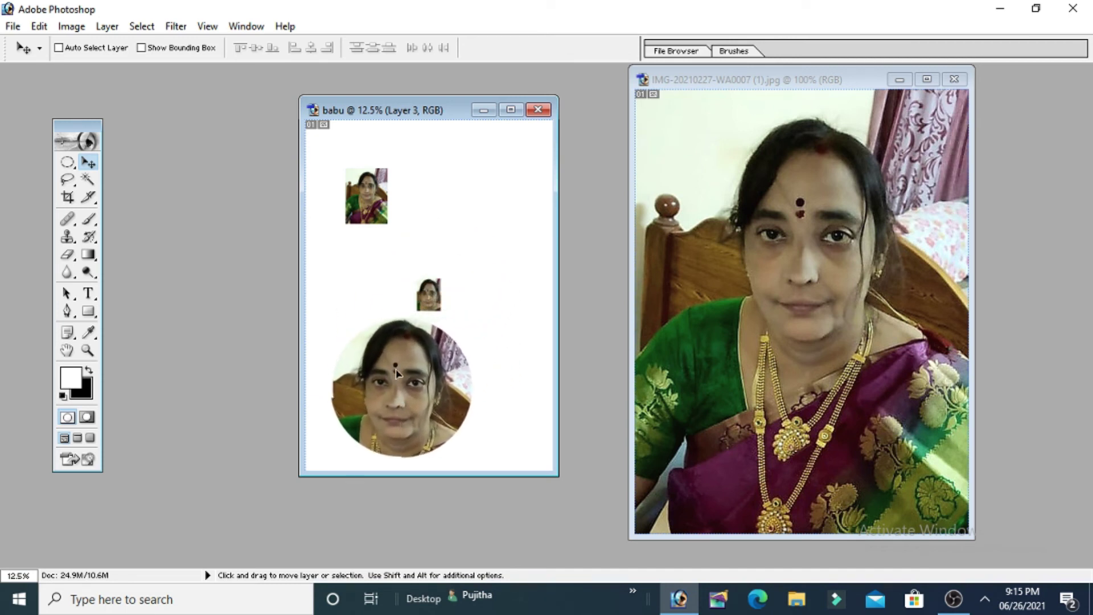
{"action": "mouse_move", "coordinate": [403, 369]}
{"action": "left_mouse_down"}
{"action": "mouse_move", "coordinate": [446, 247]}
{"action": "mouse_move", "coordinate": [412, 373]}
{"action": "left_mouse_up"}
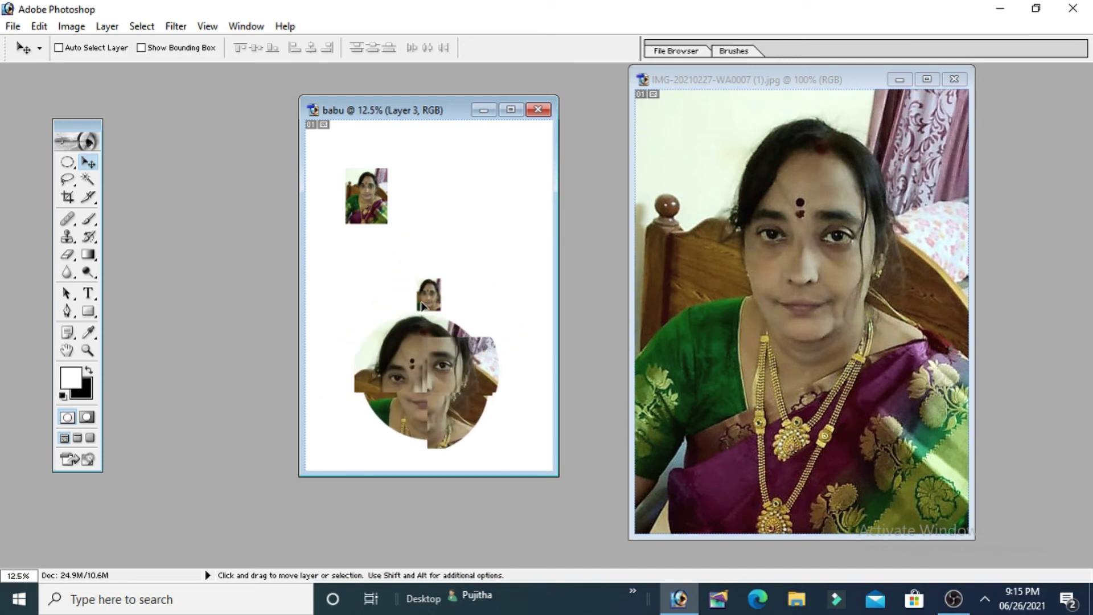
{"action": "right_click", "coordinate": [418, 377]}
{"action": "left_click", "coordinate": [429, 390]}
{"action": "mouse_move", "coordinate": [429, 389]}
{"action": "left_mouse_down"}
{"action": "mouse_move", "coordinate": [454, 393]}
{"action": "mouse_move", "coordinate": [430, 392]}
{"action": "left_mouse_up"}
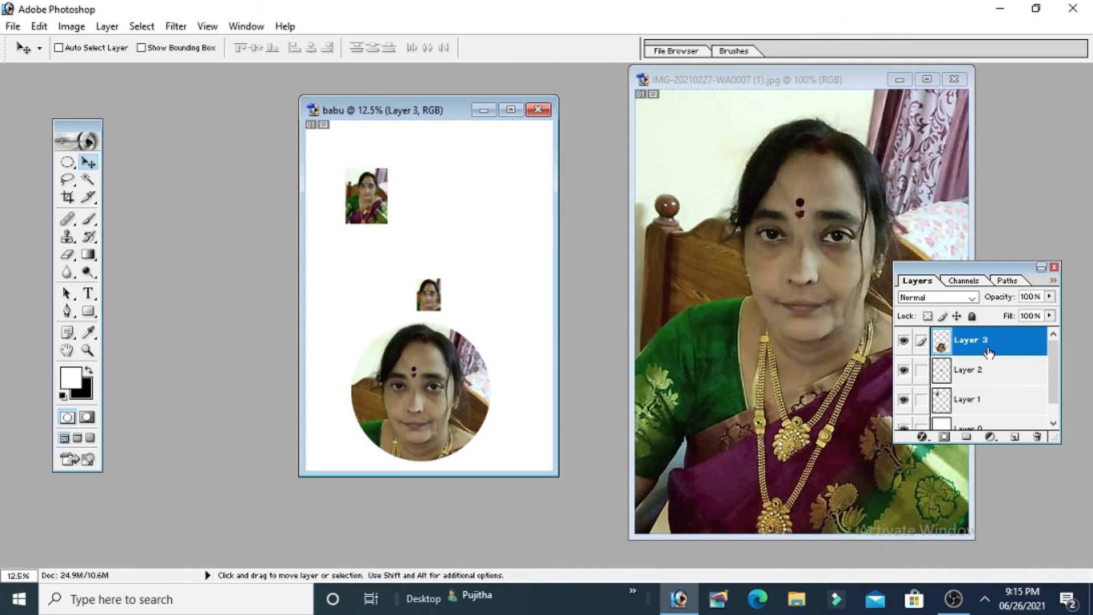
- Shift the round face right, move the smaller face up-right, nudge the upper-left portrait
{"action": "left_click_drag", "start_coordinate": [443, 393], "coordinate": [473, 395]}
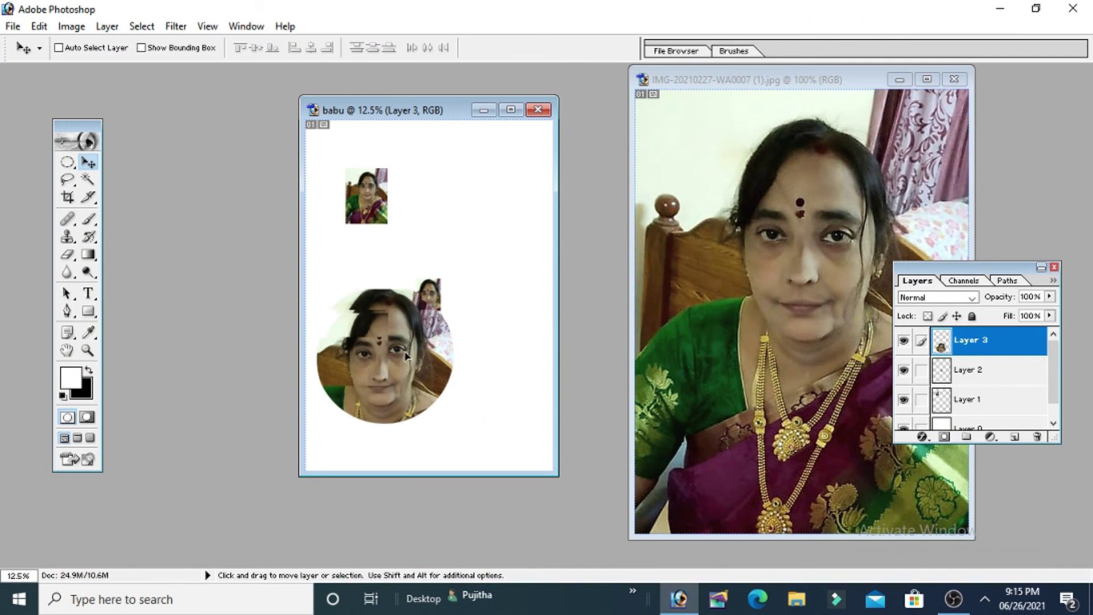
{"action": "left_click", "coordinate": [994, 373]}
{"action": "left_click_drag", "start_coordinate": [438, 307], "coordinate": [475, 244]}
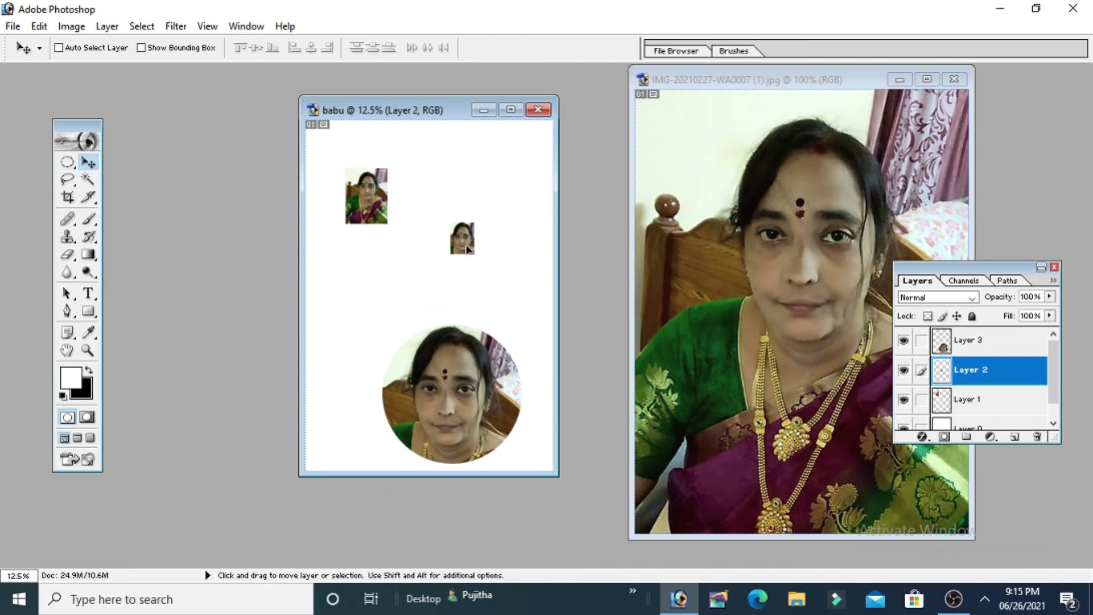
{"action": "left_click", "coordinate": [971, 399]}
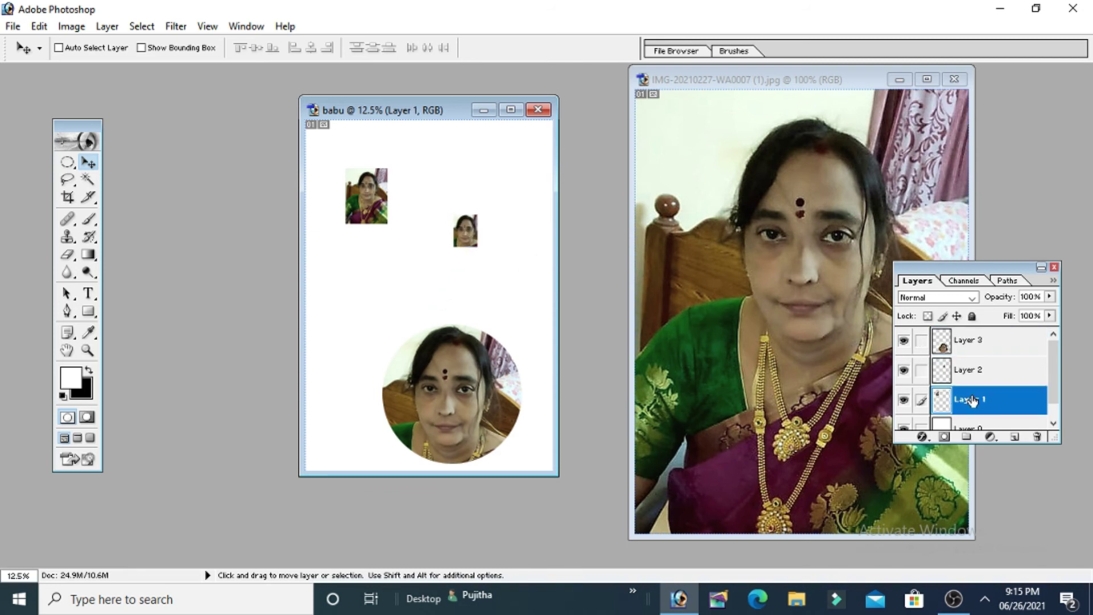
{"action": "left_click_drag", "start_coordinate": [389, 209], "coordinate": [383, 212]}
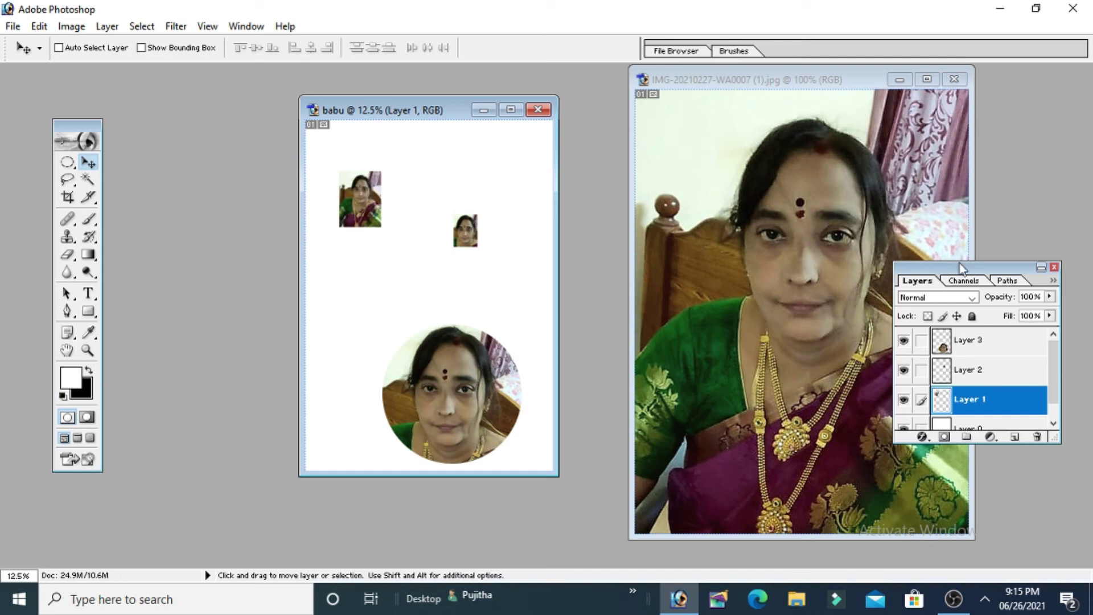
{"action": "scroll", "coordinate": [1055, 375], "scroll_direction": "down", "scroll_amount": 1}
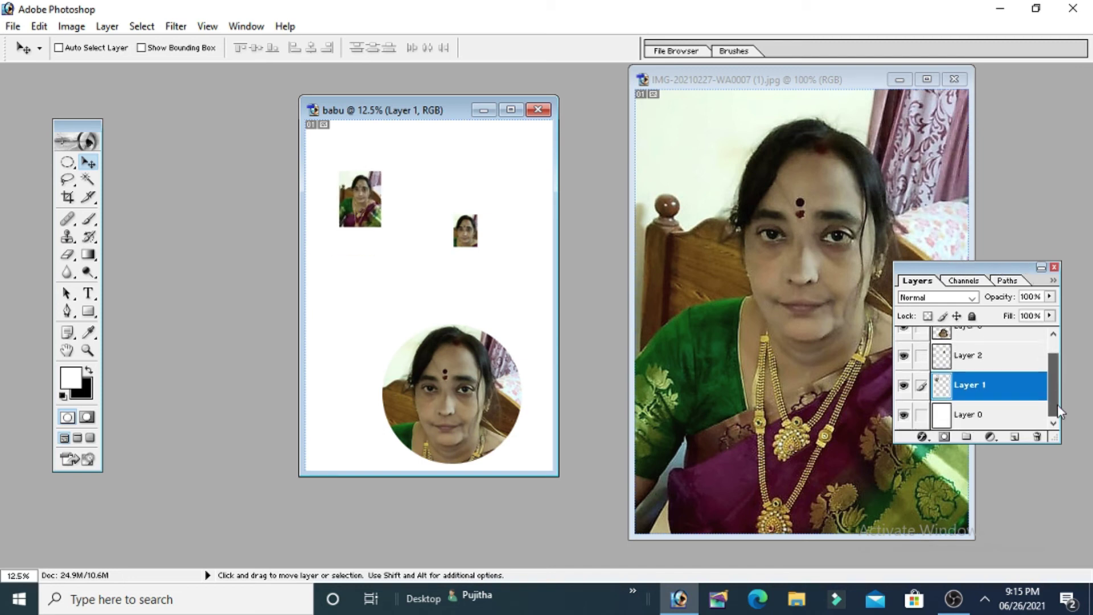
- Move the white background layer, then bring the round face up-left into the middle
{"action": "left_click", "coordinate": [999, 420]}
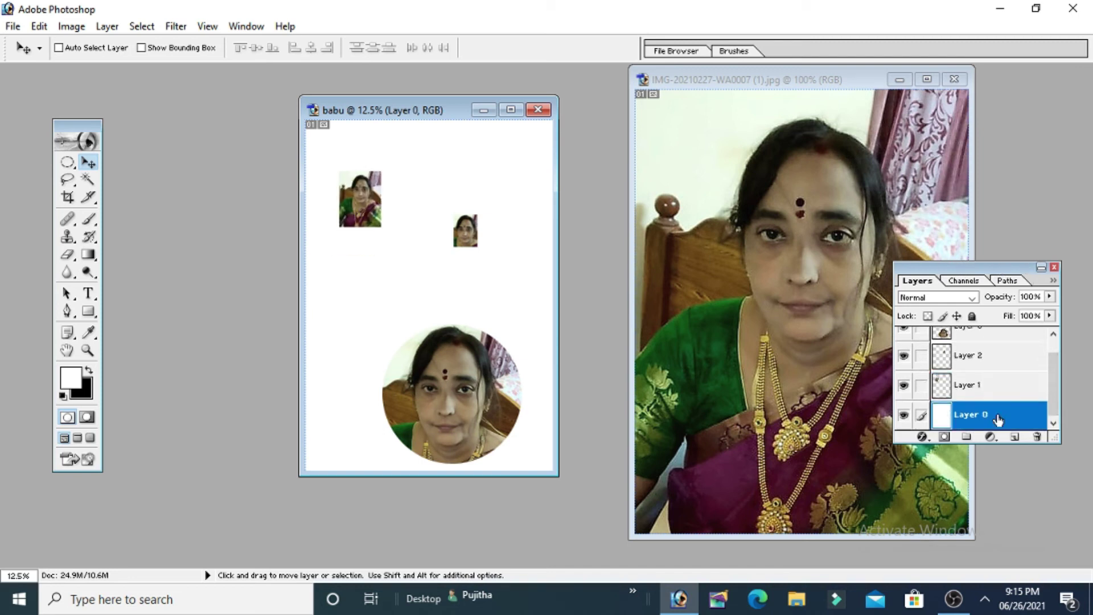
{"action": "right_click", "coordinate": [422, 290]}
{"action": "left_click", "coordinate": [411, 294]}
{"action": "left_click_drag", "start_coordinate": [411, 293], "coordinate": [430, 289]}
{"action": "left_click_drag", "start_coordinate": [1058, 386], "coordinate": [1049, 347]}
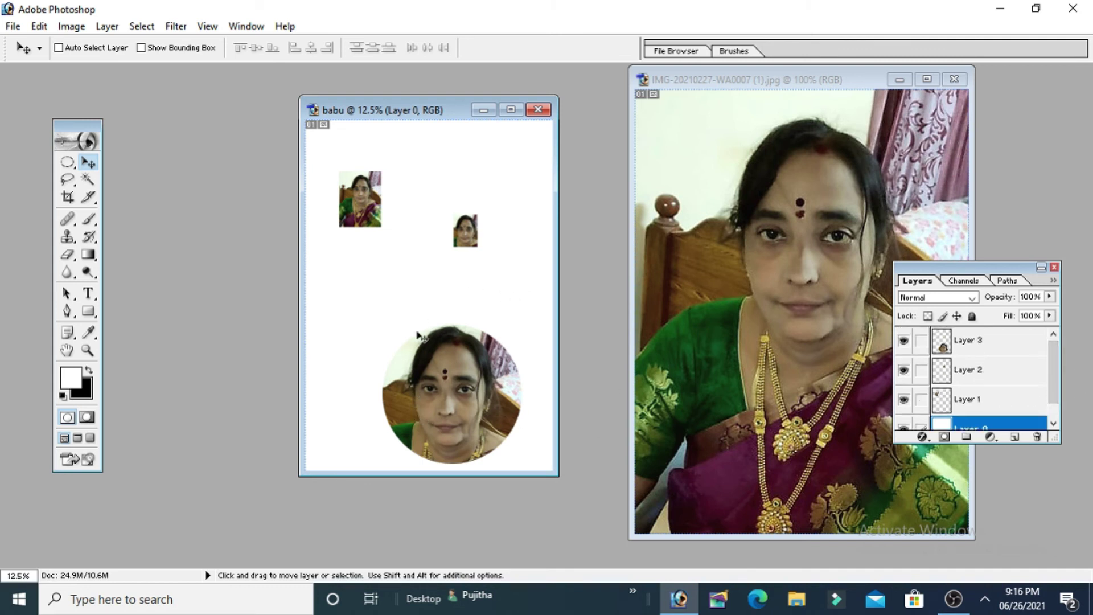
{"action": "right_click", "coordinate": [439, 373]}
{"action": "left_click", "coordinate": [450, 384]}
{"action": "mouse_move", "coordinate": [450, 384]}
{"action": "left_mouse_down"}
{"action": "mouse_move", "coordinate": [420, 341]}
{"action": "mouse_move", "coordinate": [421, 354]}
{"action": "left_mouse_up"}
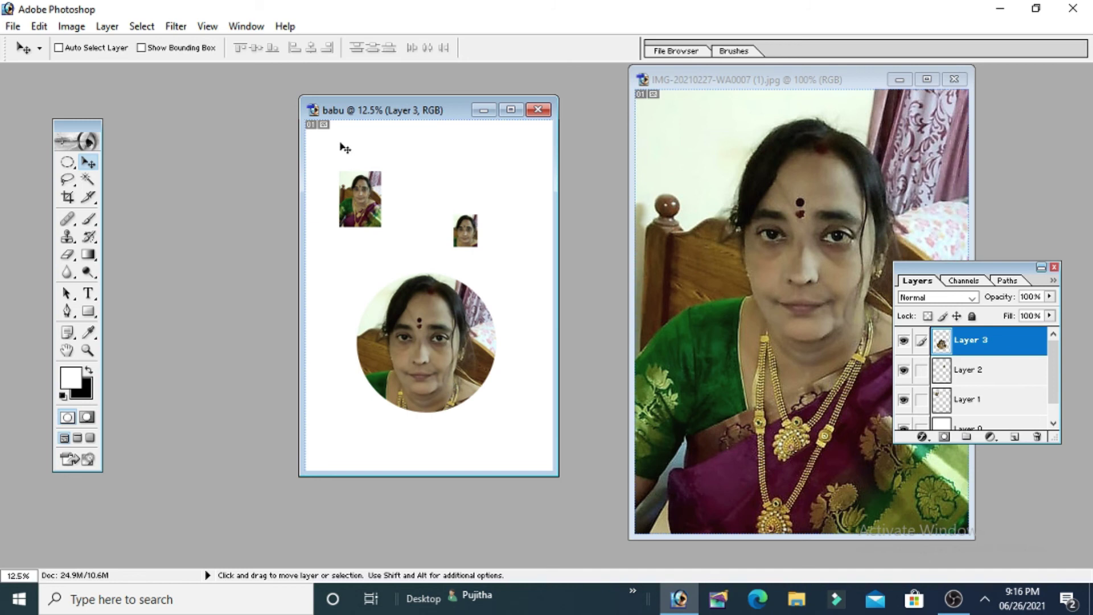
- Open the File menu to save the babu document
{"action": "left_click", "coordinate": [12, 26]}
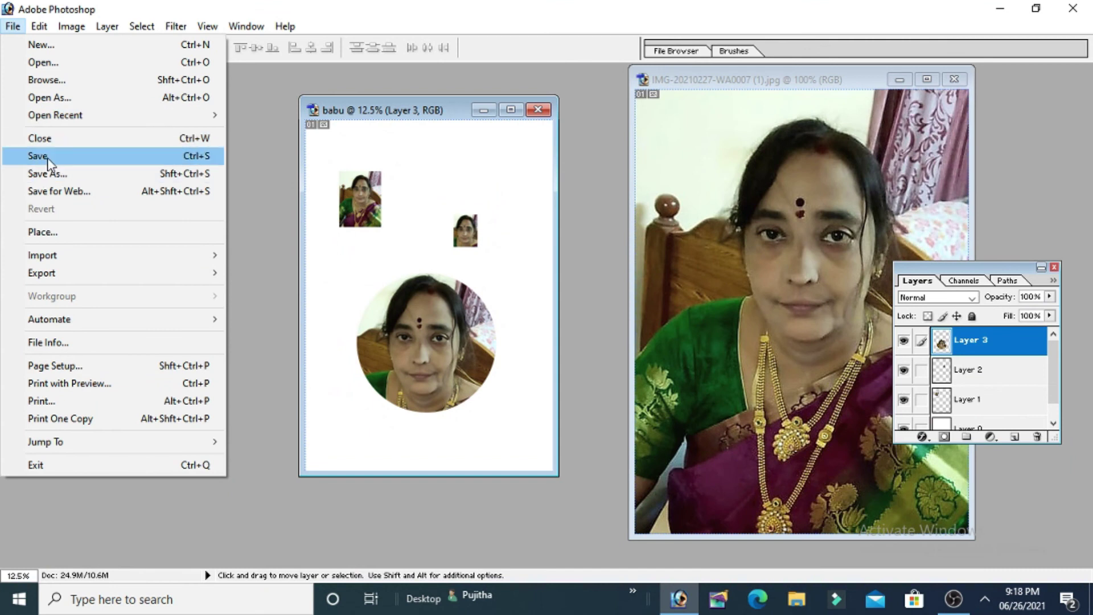
- Save the document as babu.psd in Photoshop format on New Volume (P:)
{"action": "left_click", "coordinate": [39, 156]}
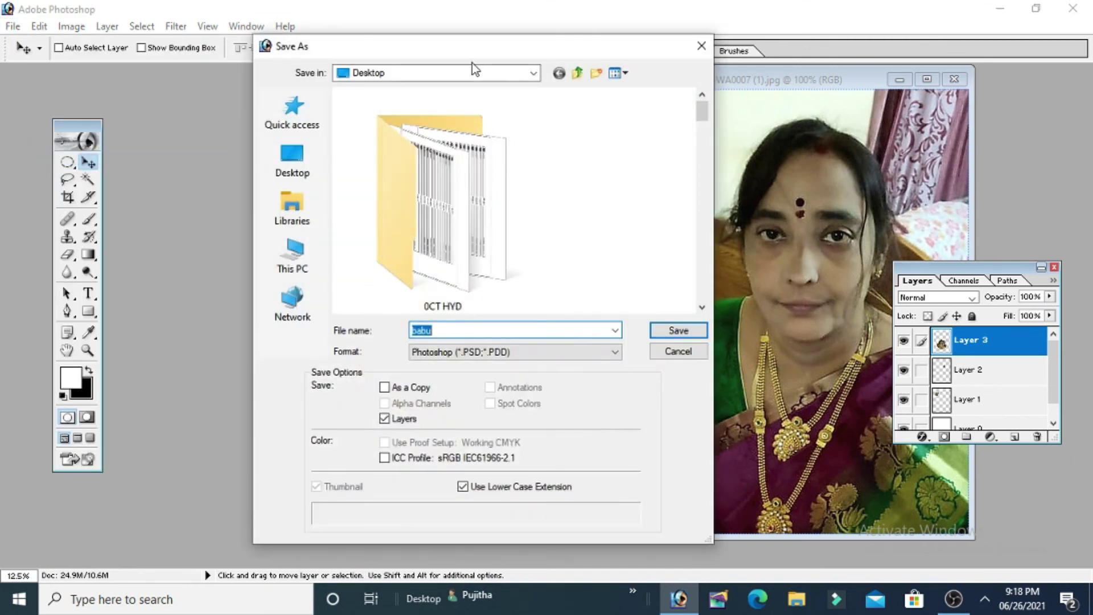
{"action": "left_click", "coordinate": [517, 74]}
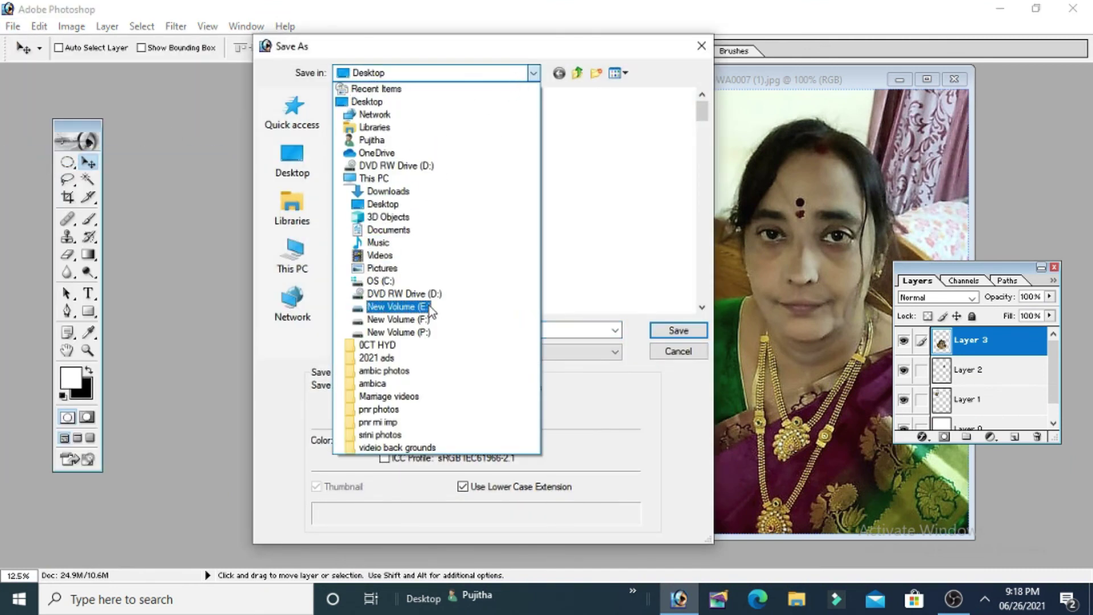
{"action": "left_click", "coordinate": [425, 332]}
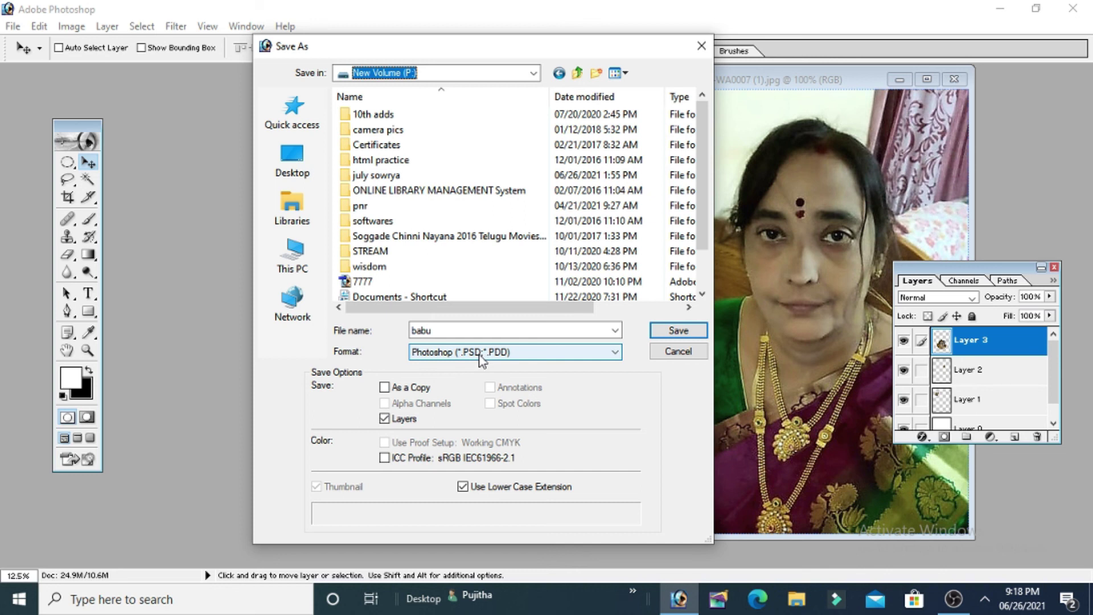
{"action": "left_click", "coordinate": [616, 353]}
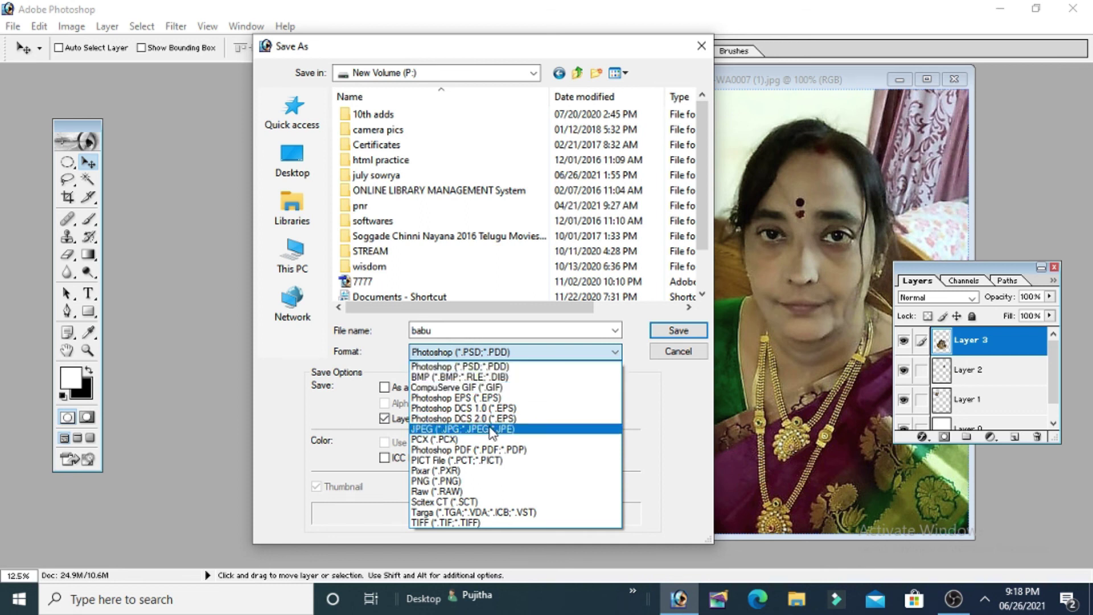
{"action": "left_click", "coordinate": [527, 352]}
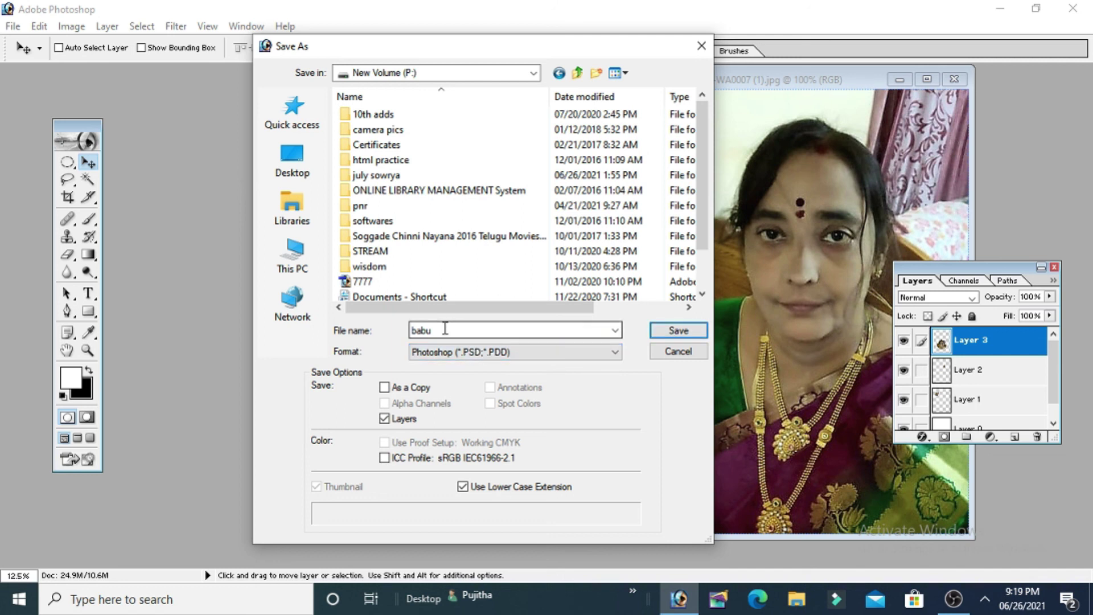
{"action": "left_click", "coordinate": [679, 330]}
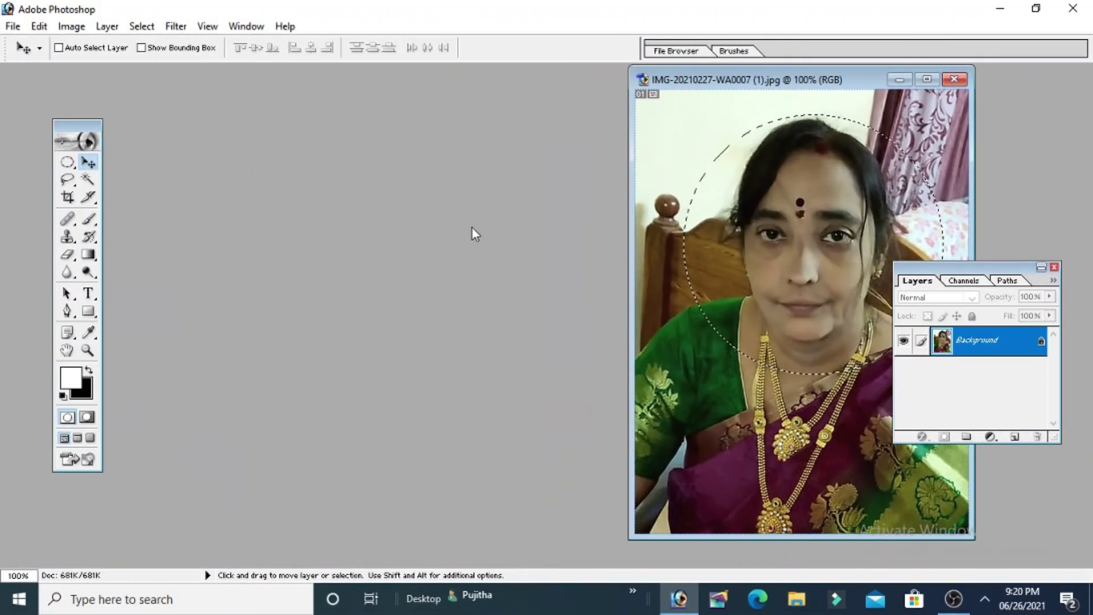
- Reopen babu.psd from New Volume (P:)
{"action": "left_click", "coordinate": [13, 26]}
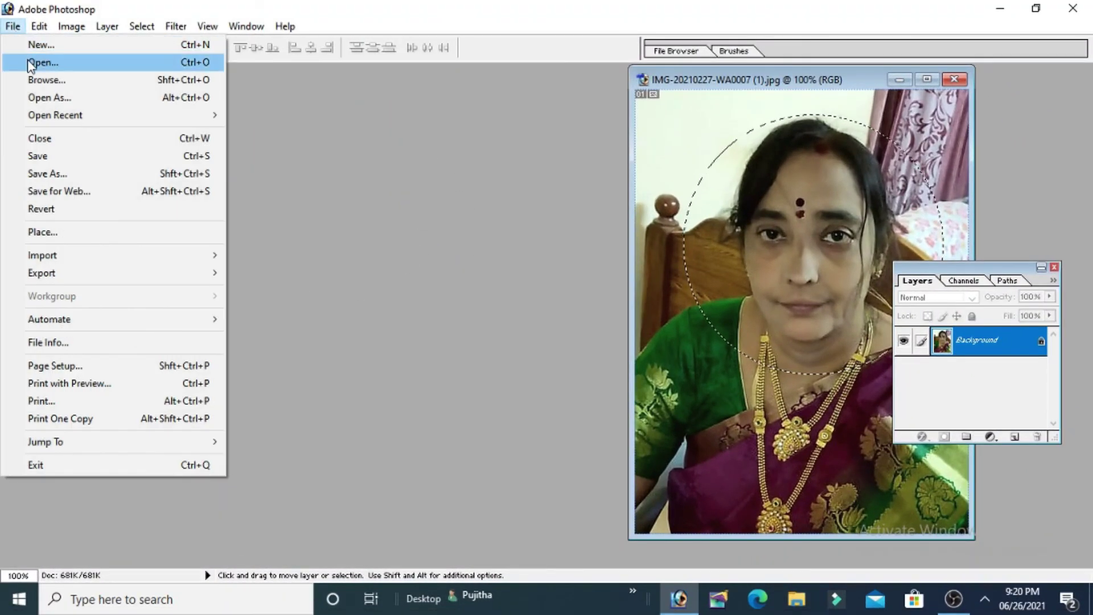
{"action": "left_click", "coordinate": [28, 62]}
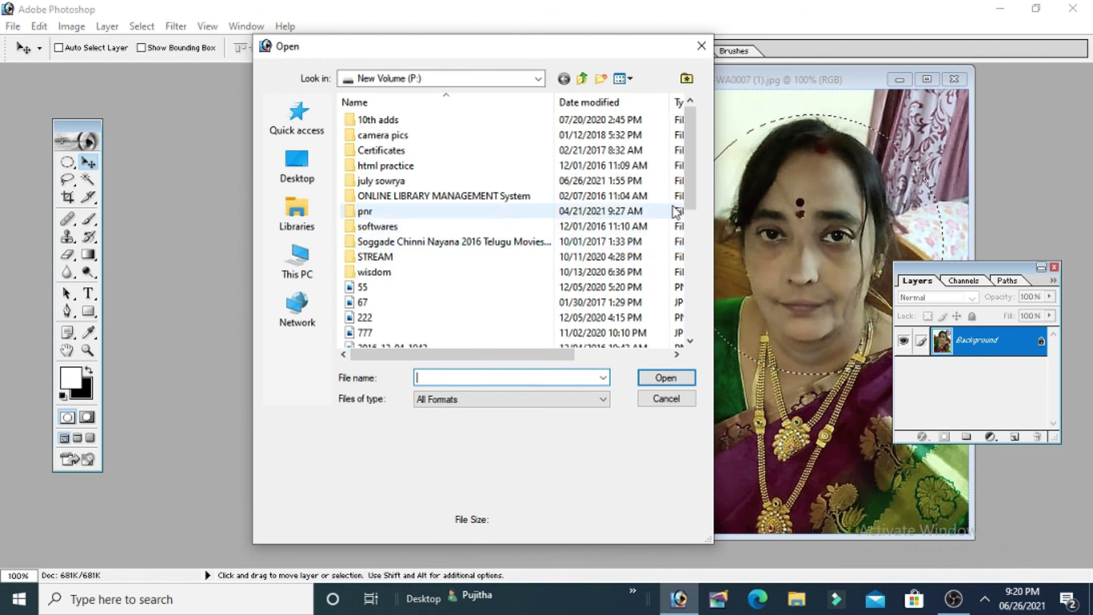
{"action": "left_click_drag", "start_coordinate": [696, 171], "coordinate": [703, 286]}
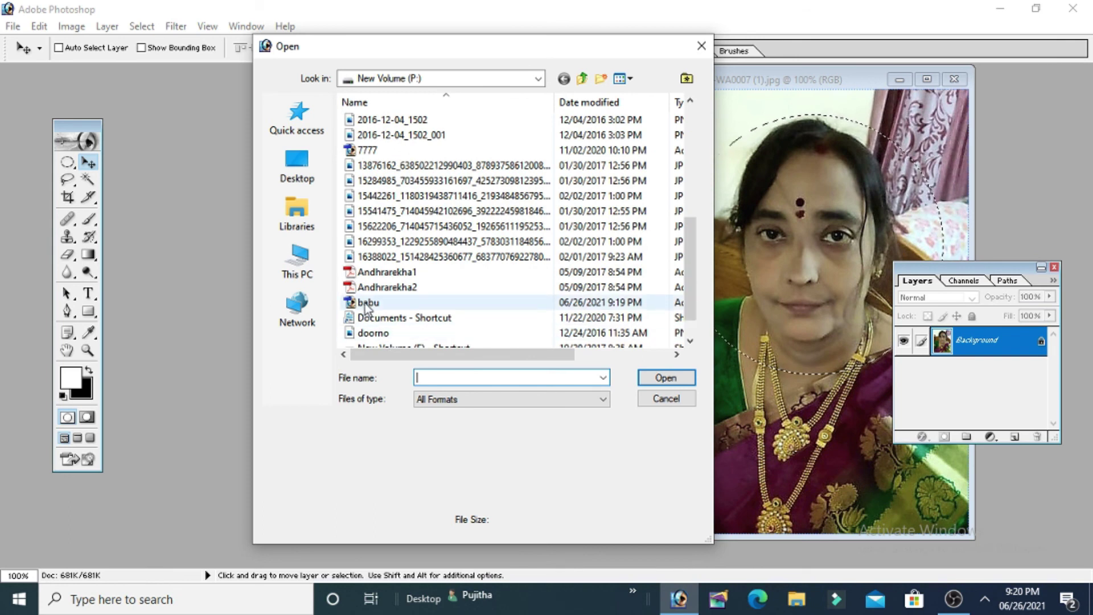
{"action": "left_click", "coordinate": [367, 302]}
{"action": "left_click", "coordinate": [666, 377]}
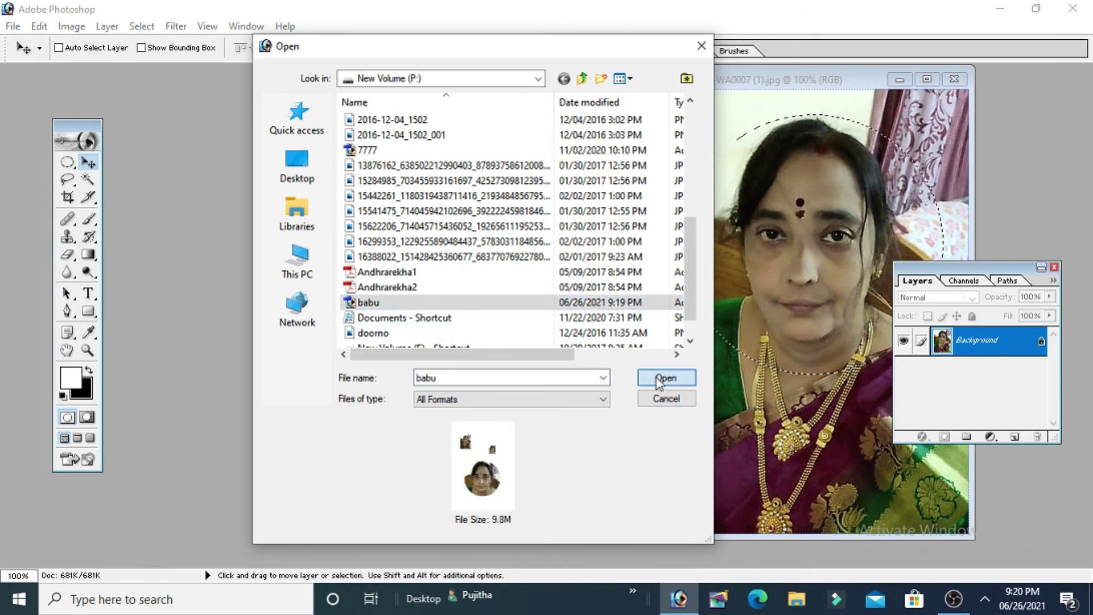
- Drag the babu.psd window aside, clear of the original photo
{"action": "left_click_drag", "start_coordinate": [153, 102], "coordinate": [370, 123]}
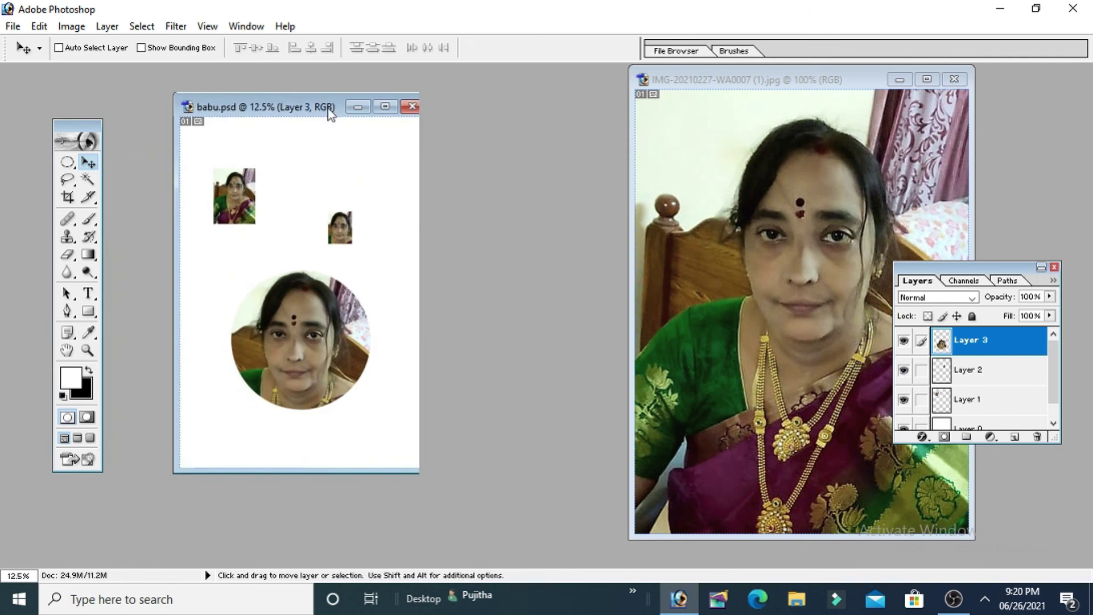